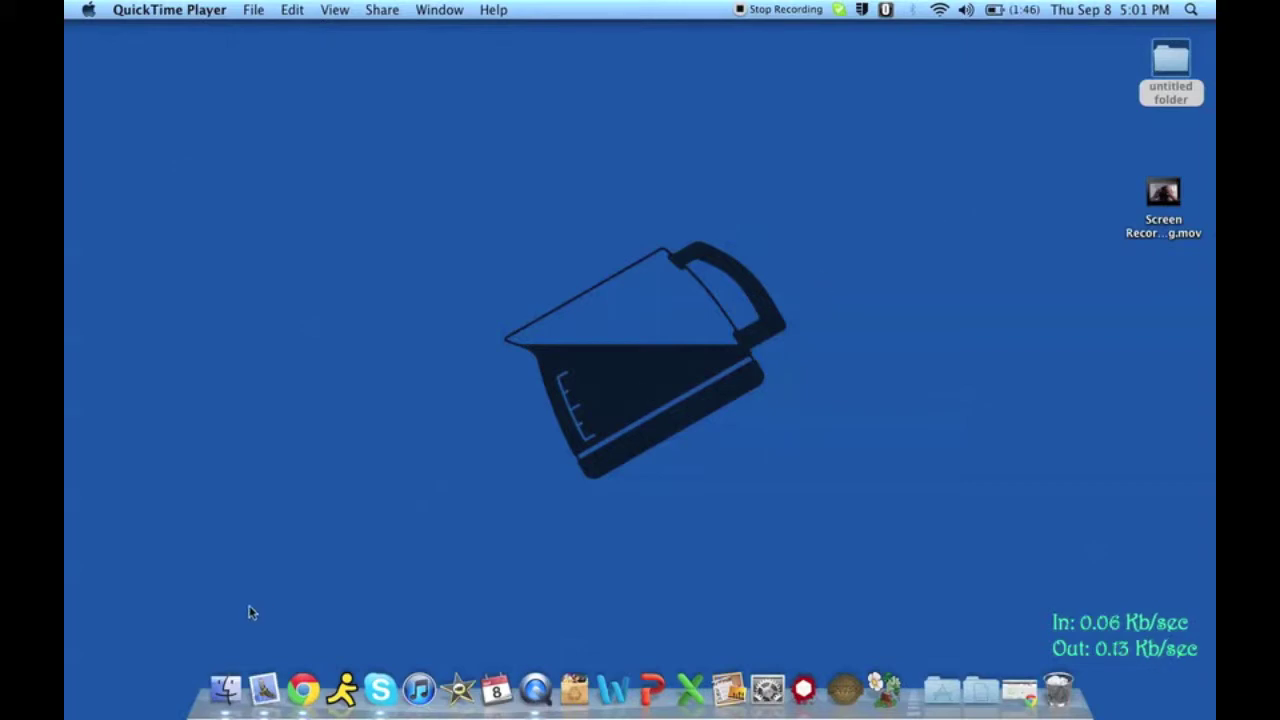
- Load preyproject.org in Chrome, then close that tab and open a fresh New Tab
left_click(303, 689)
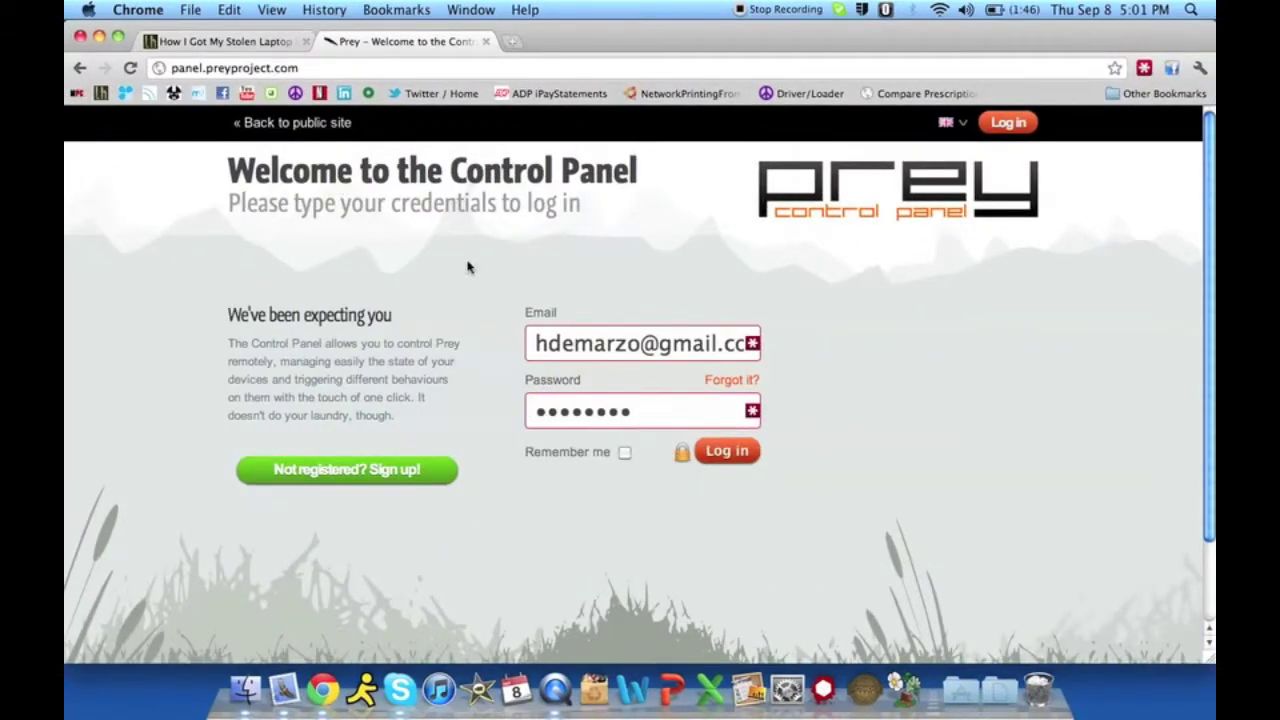
left_click(361, 68)
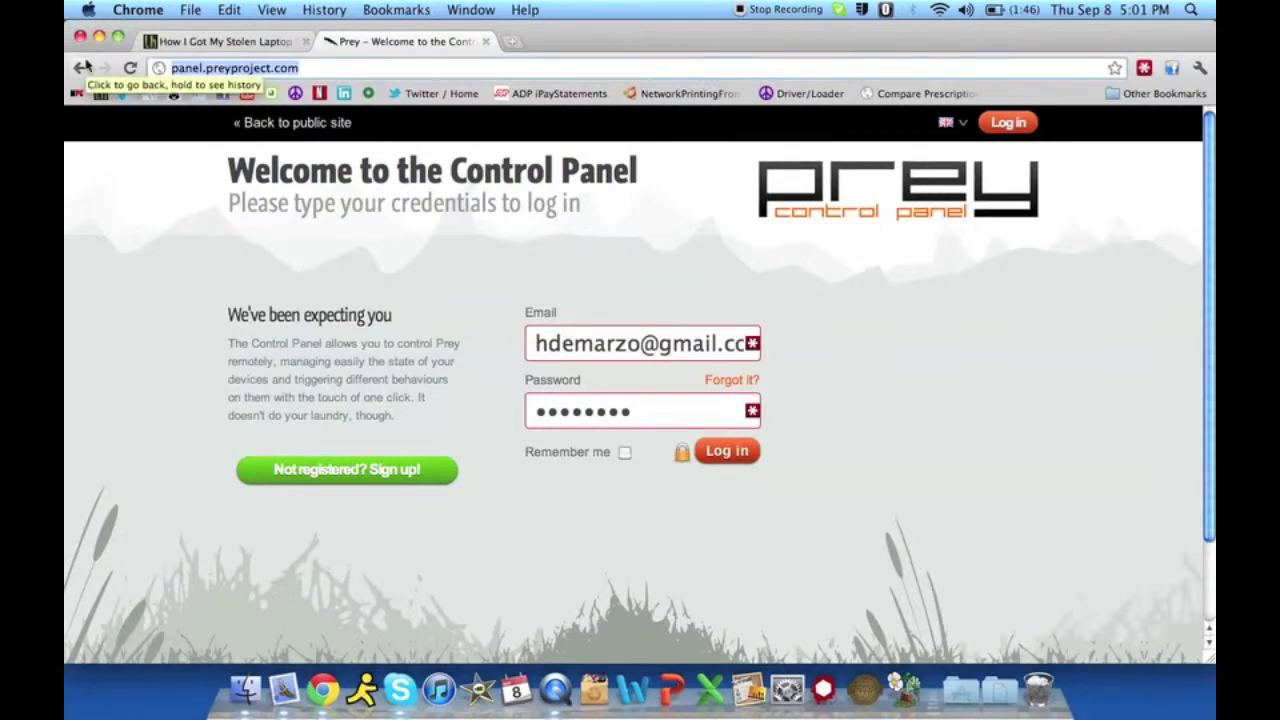
type("preypro")
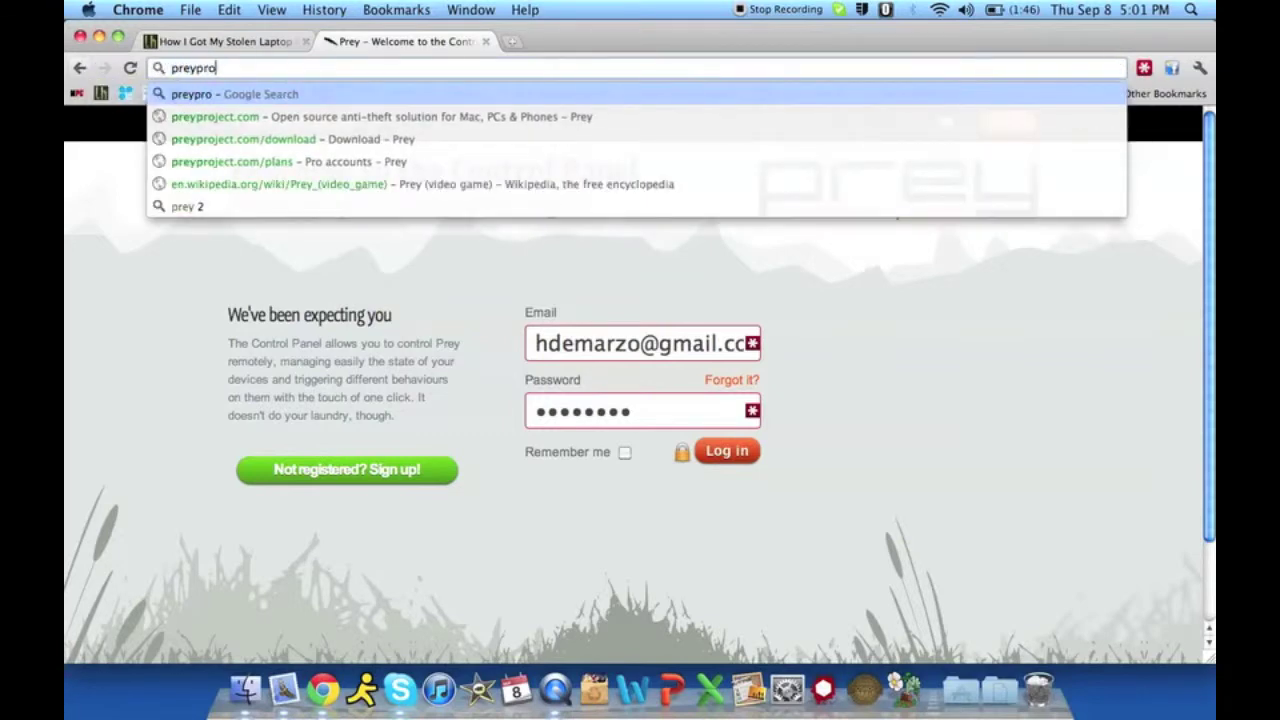
type("ject.org")
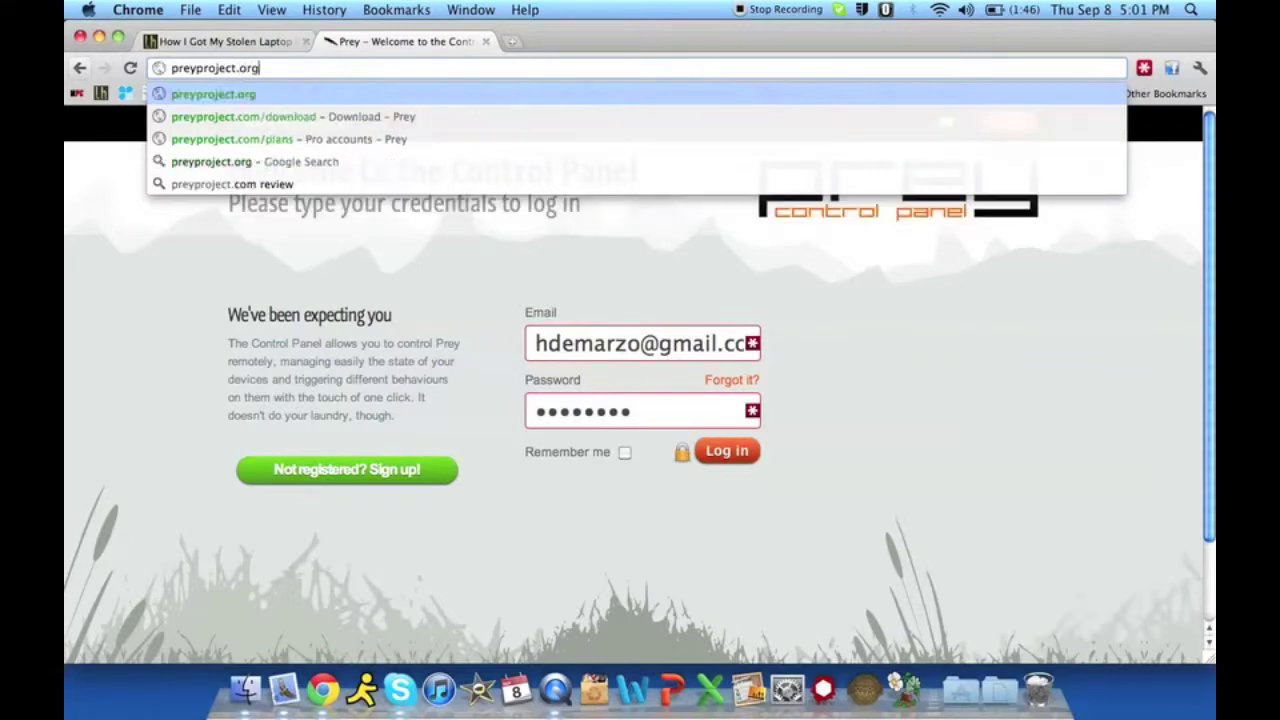
key("Return")
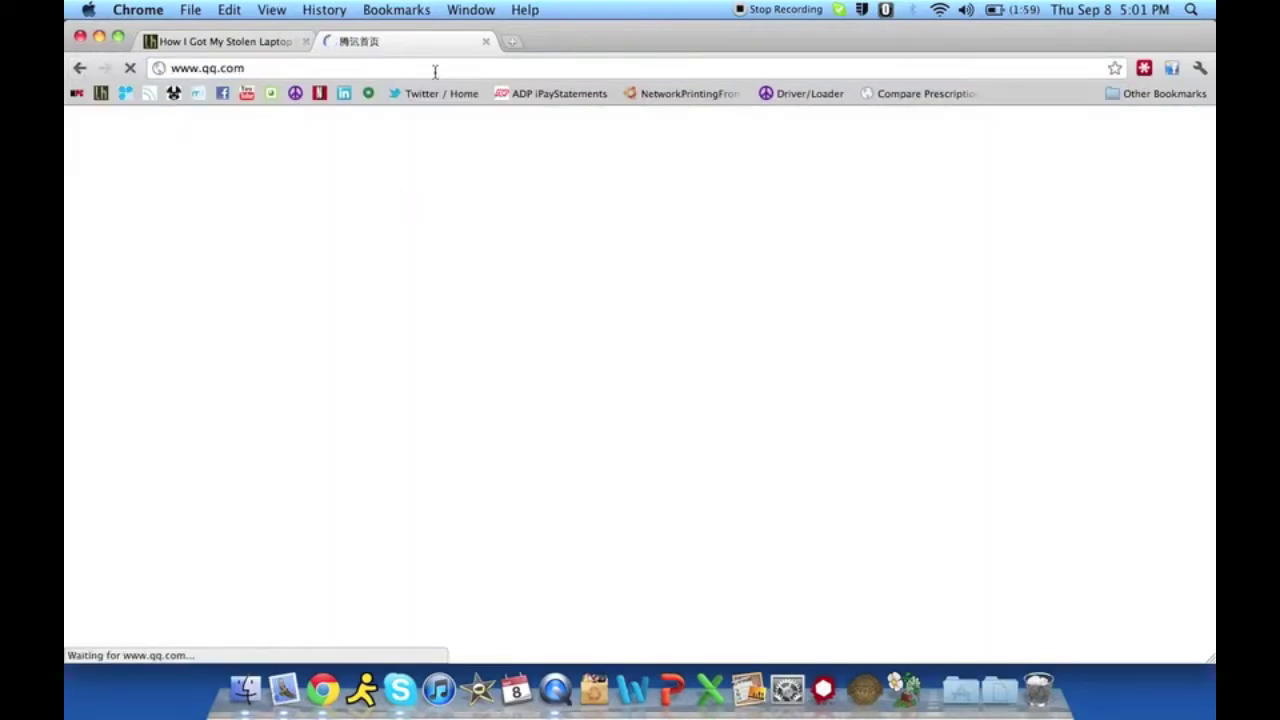
left_click(486, 41)
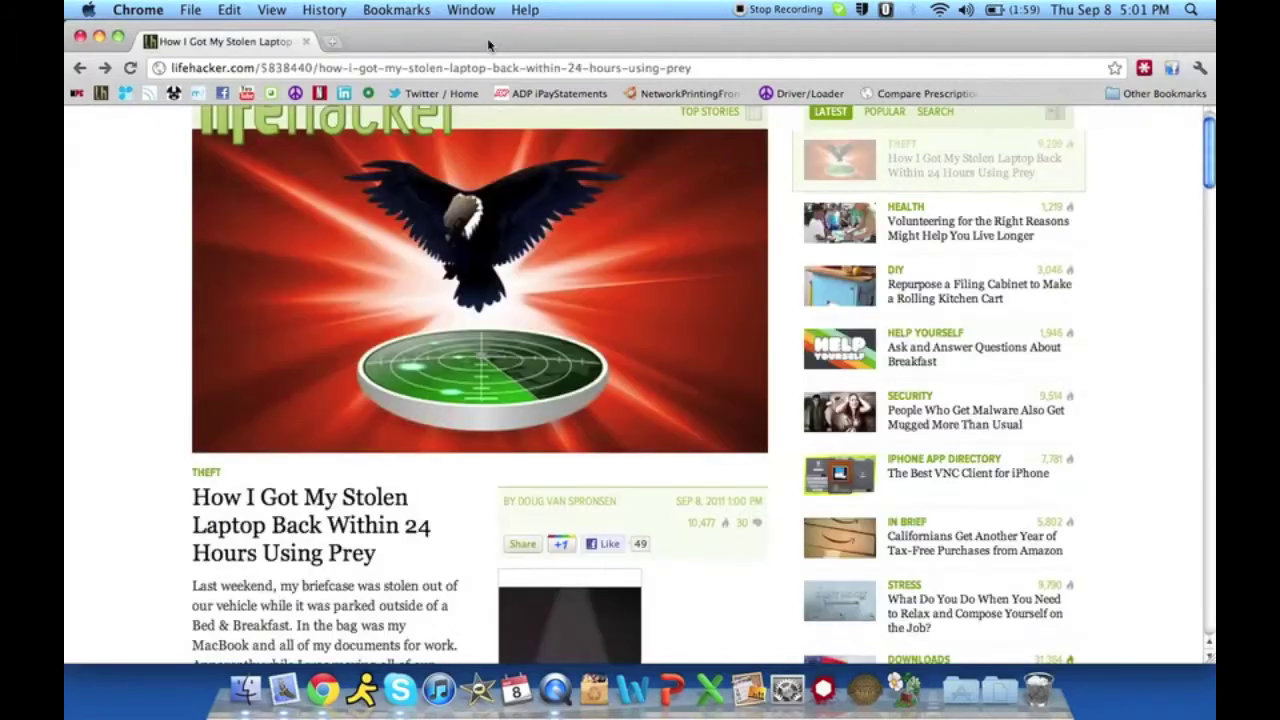
left_click(338, 42)
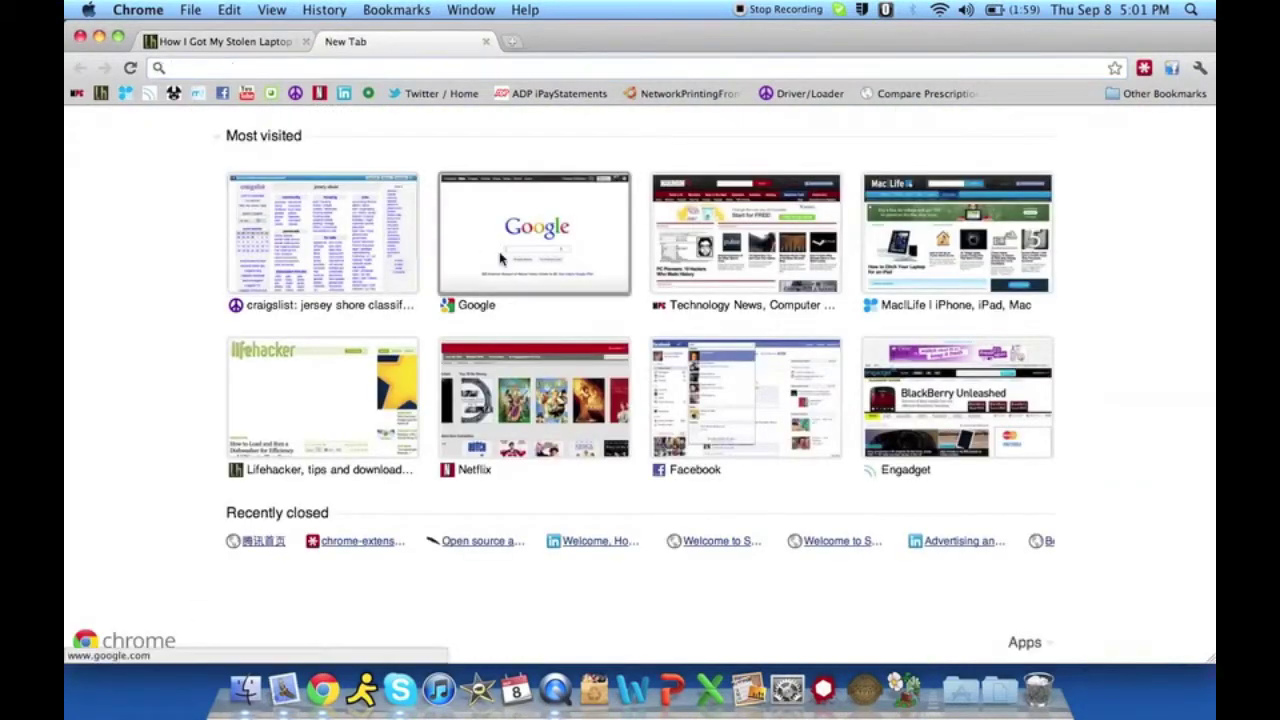
- Search Google for 'prey' and open the Prey project home page result
left_click(500, 258)
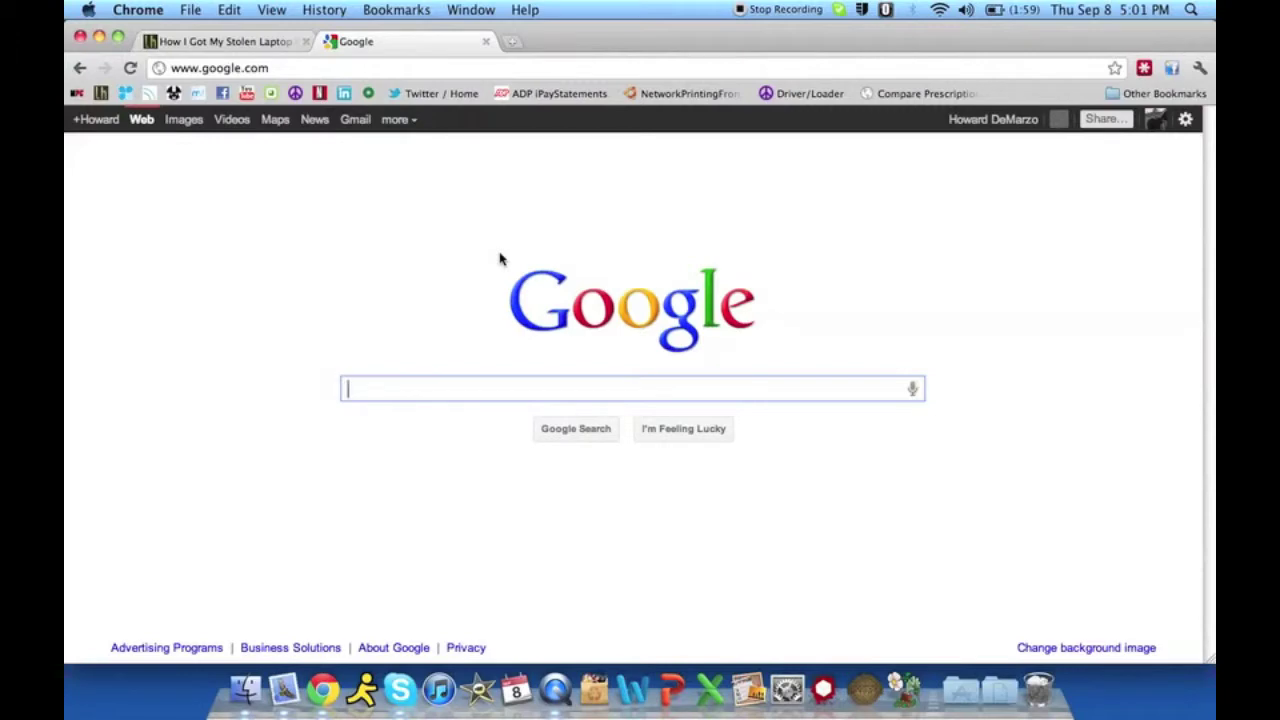
type("prey")
key("Return")
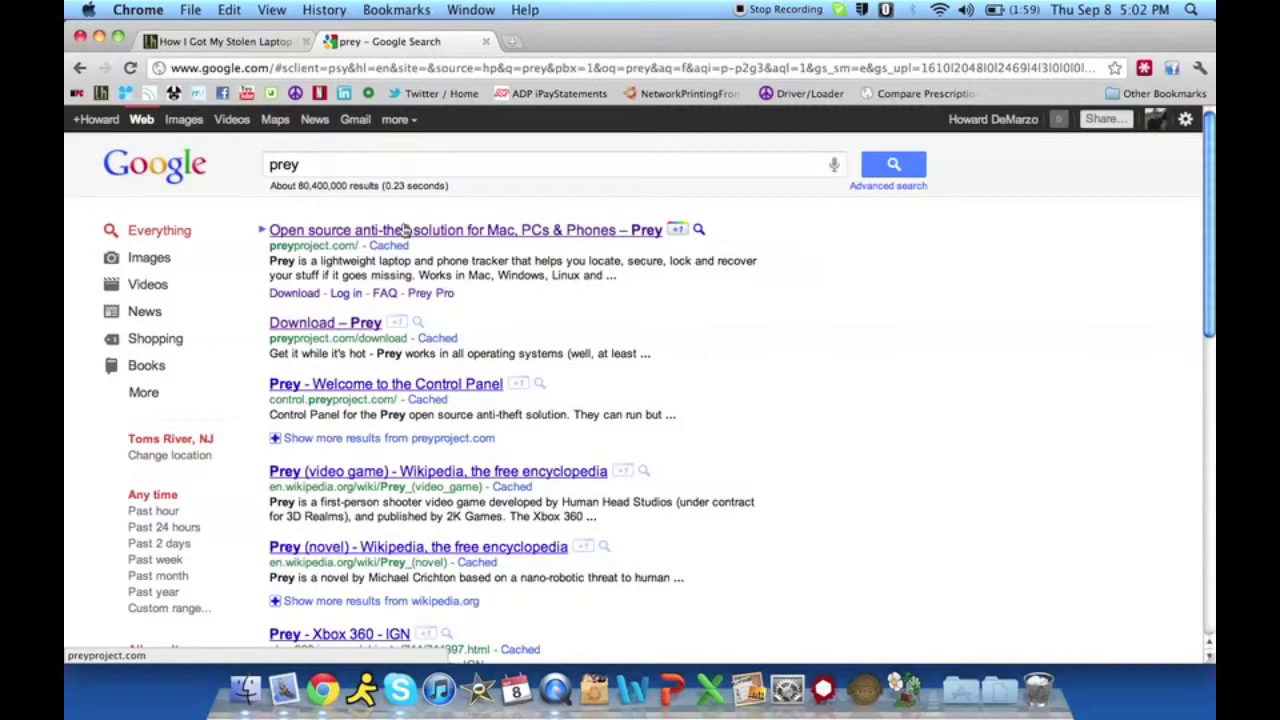
left_click(405, 230)
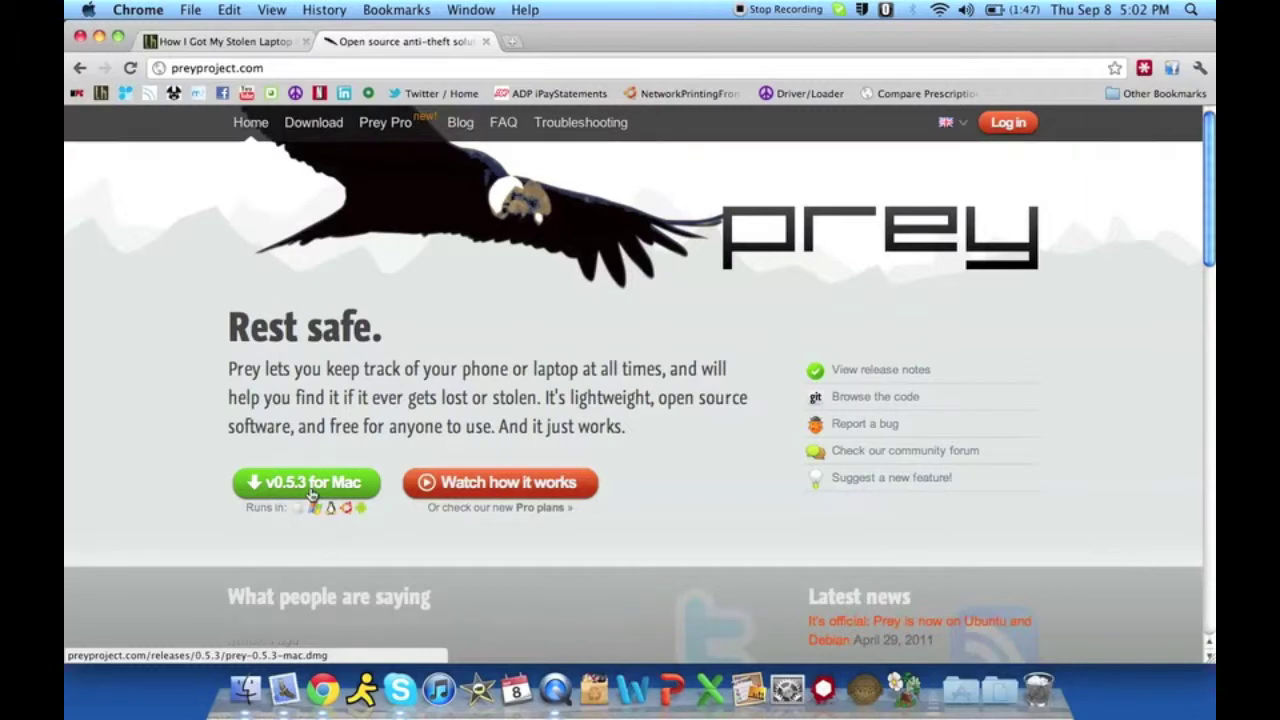
- Download prey-0.5.3-mac.dmg, keeping it despite the warning, and open the disk image
left_click(312, 494)
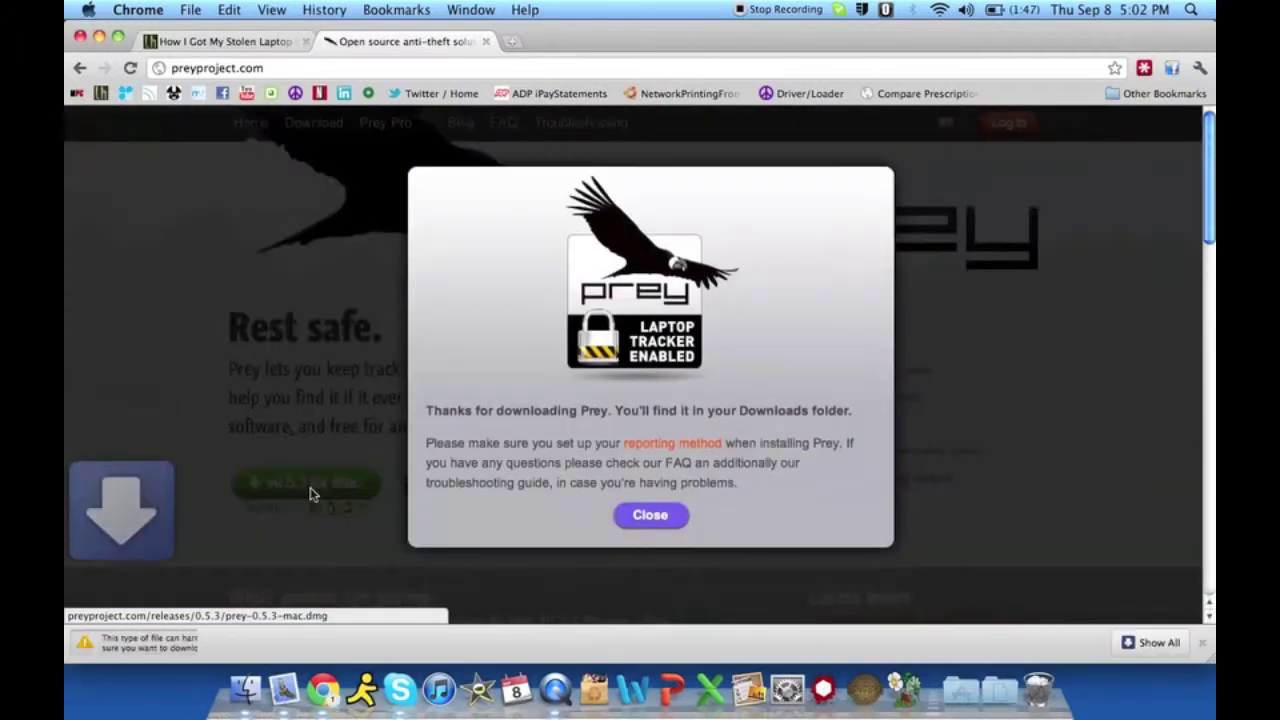
left_click(651, 514)
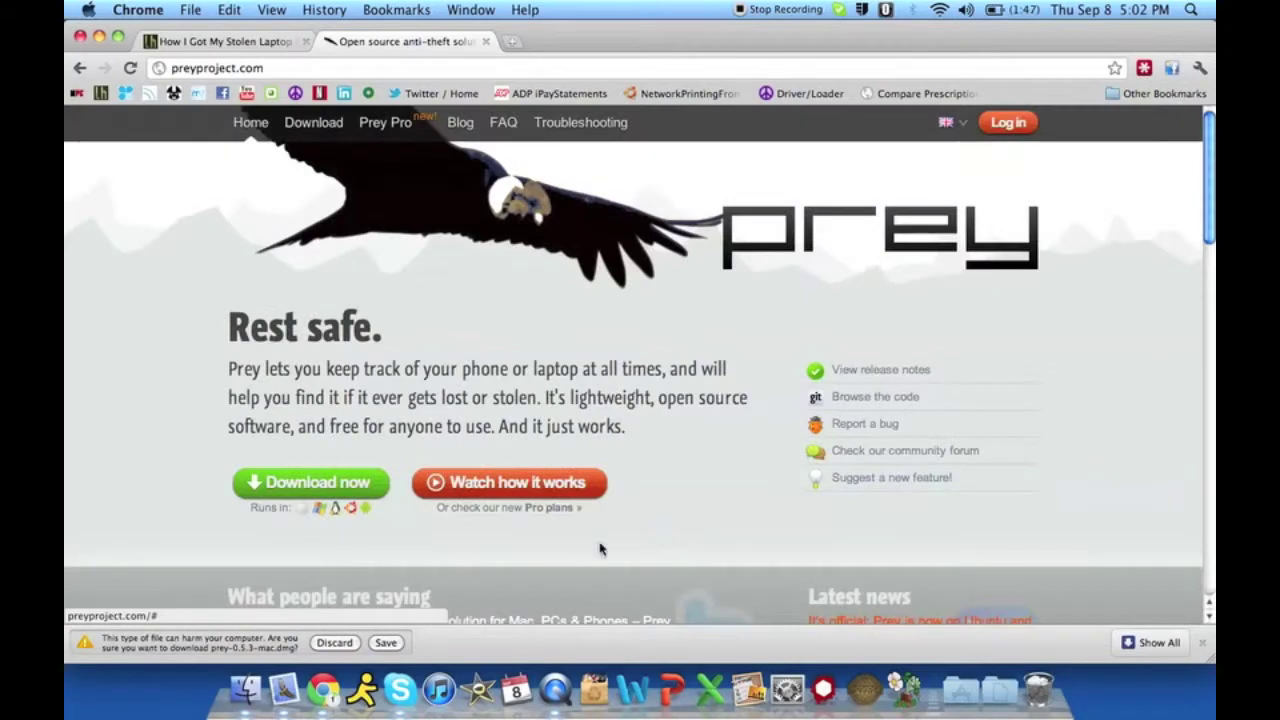
left_click(386, 643)
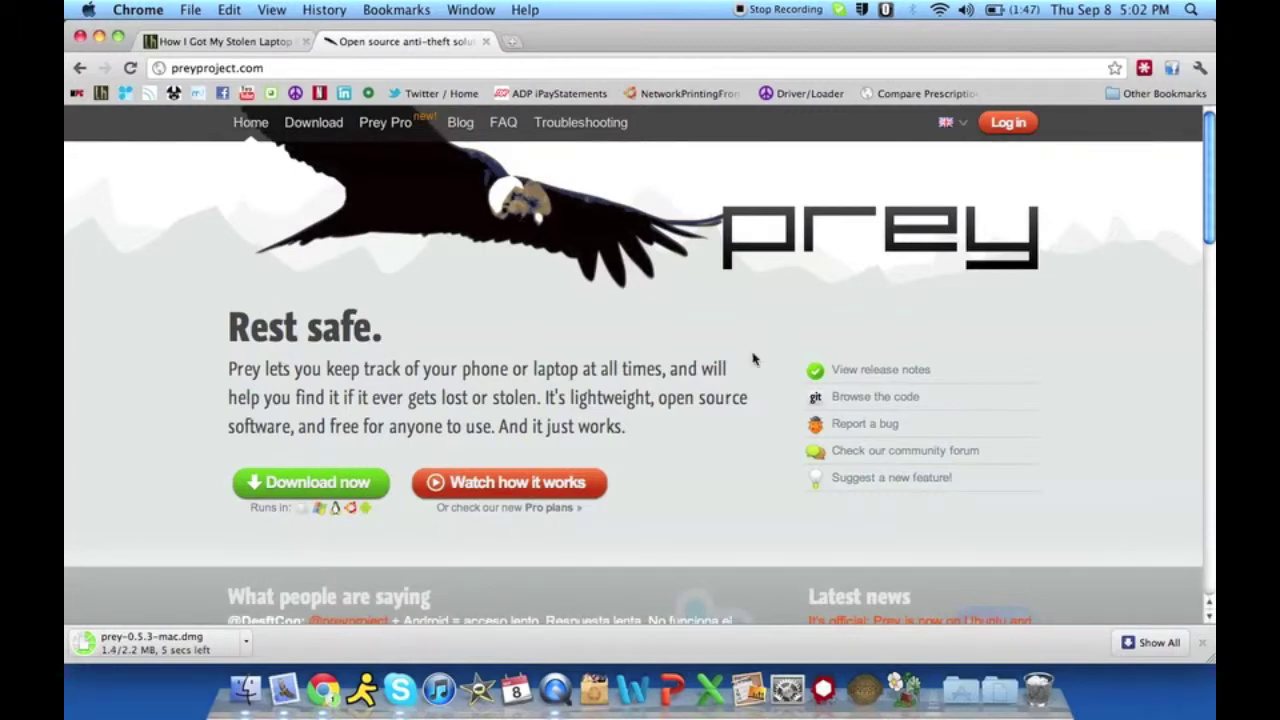
left_click(960, 122)
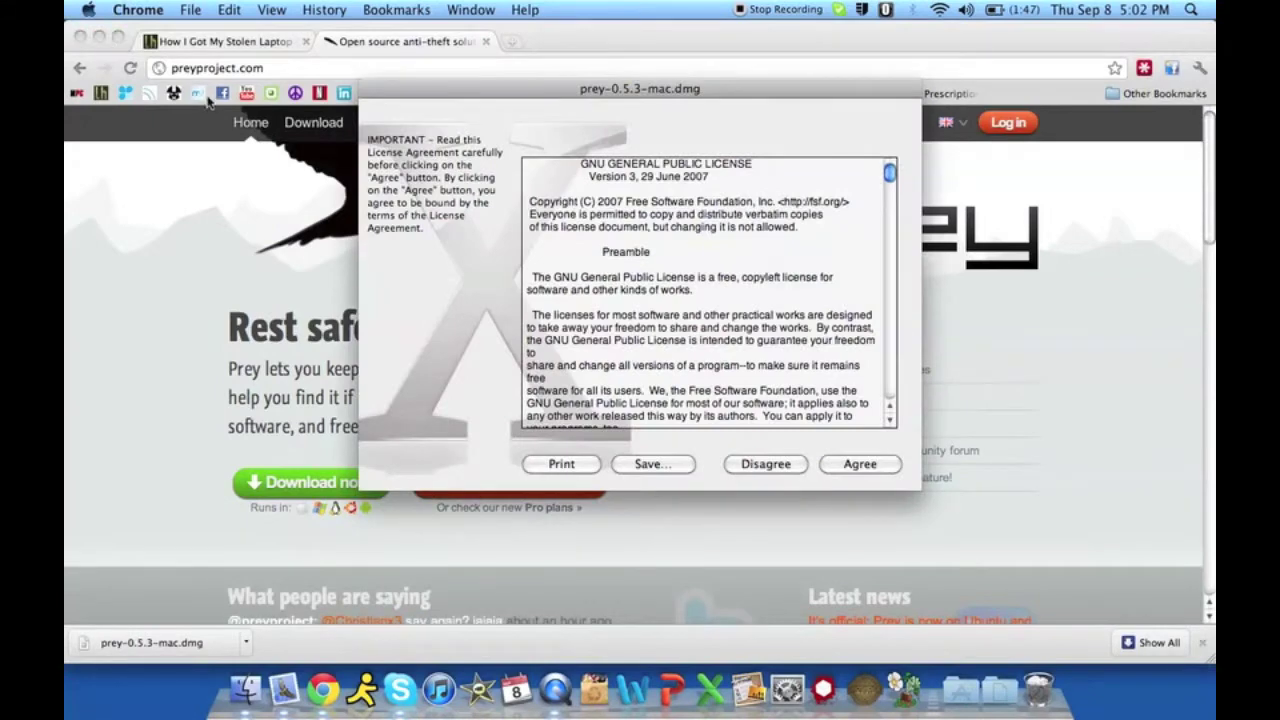
- Minimize Chrome and agree to the GNU General Public License to mount the Prey disk image
left_click(99, 37)
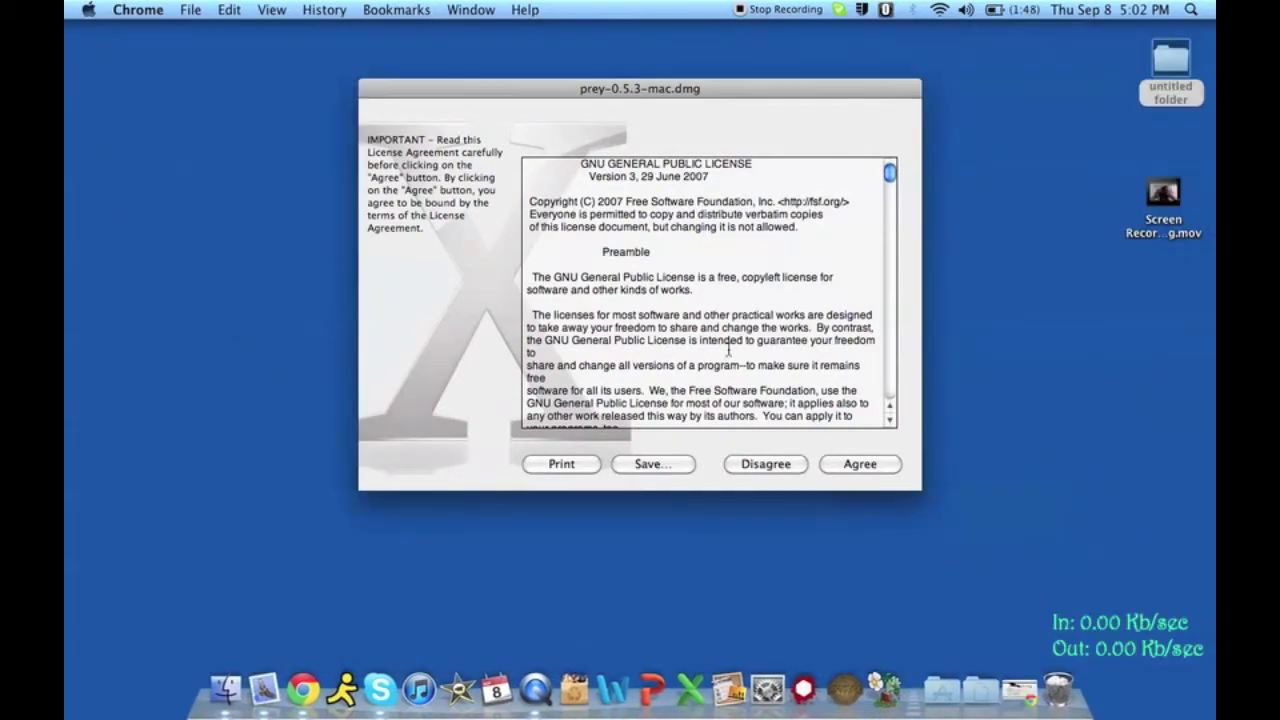
left_click_drag(676, 86, 568, 28)
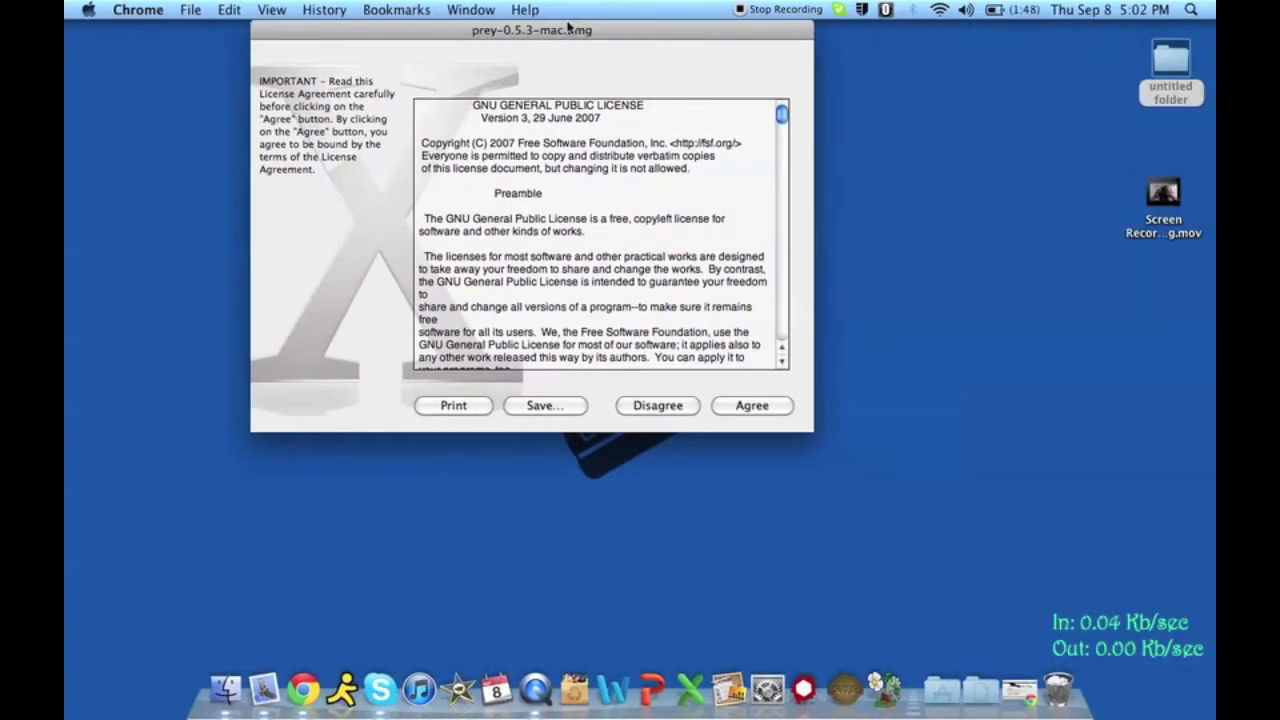
left_click(760, 409)
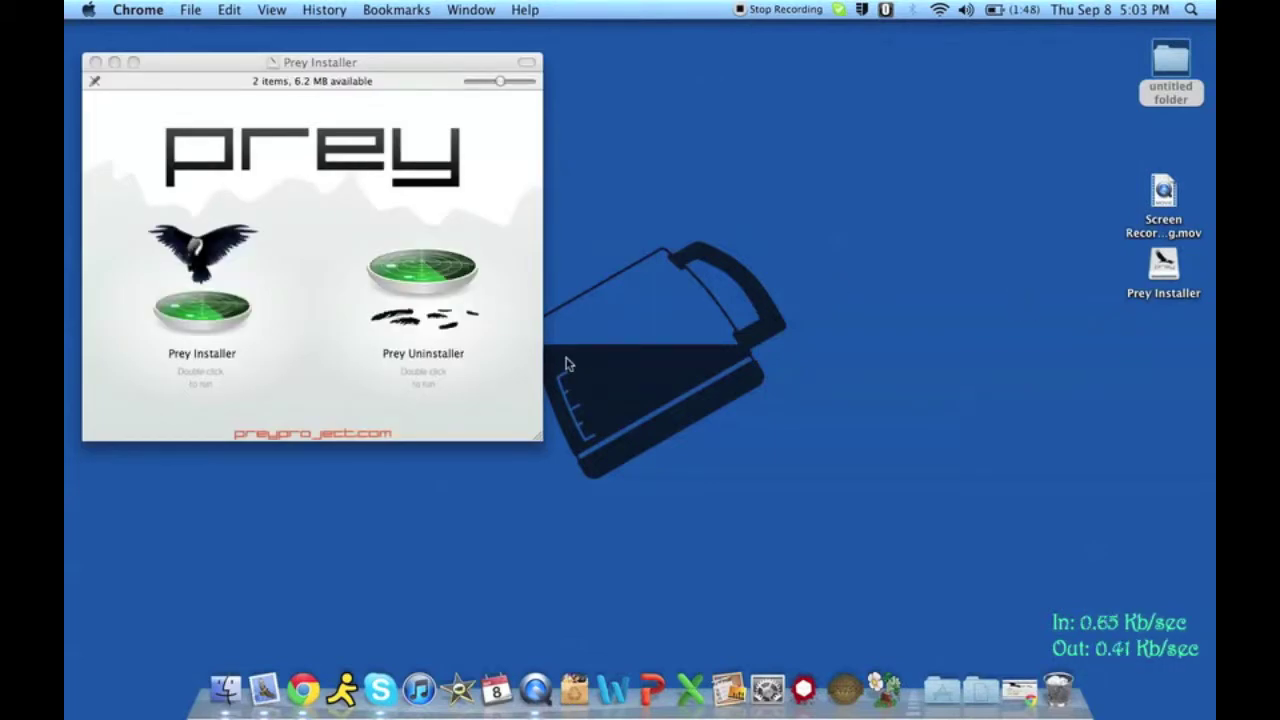
- Launch Prey Installer, confirm opening the downloaded app, and move its window to the right
double_click(185, 302)
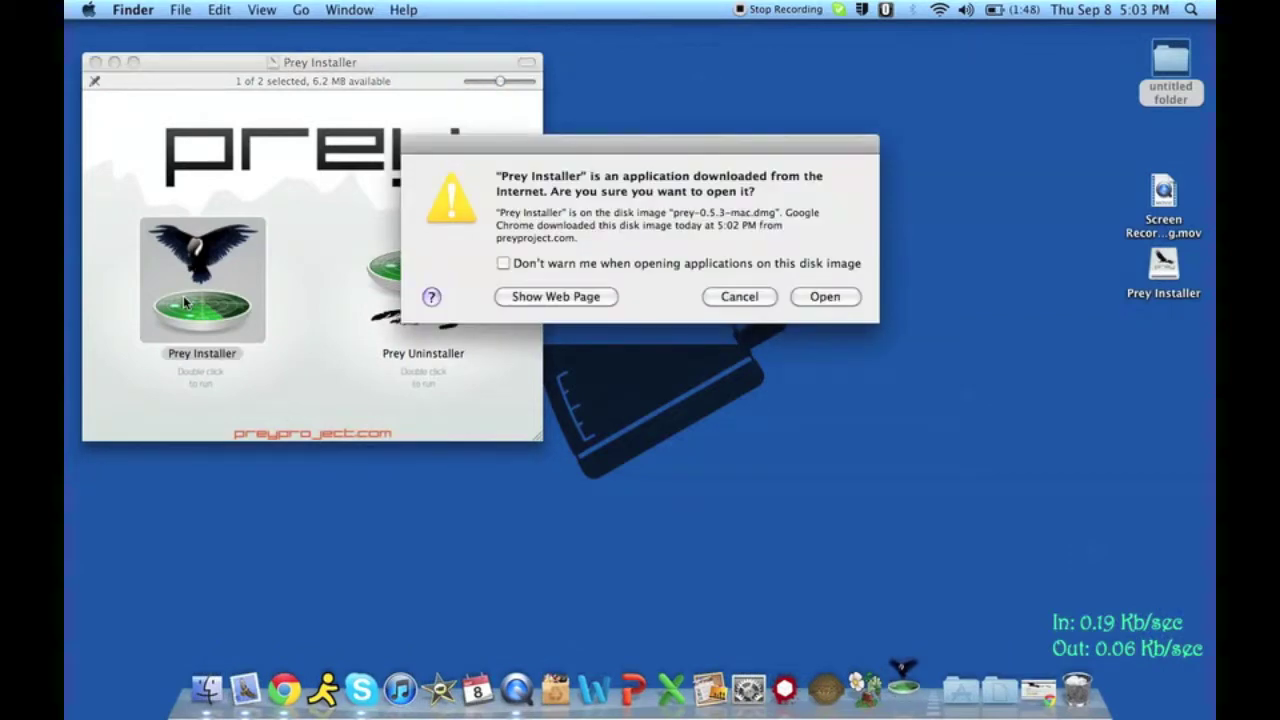
left_click(825, 297)
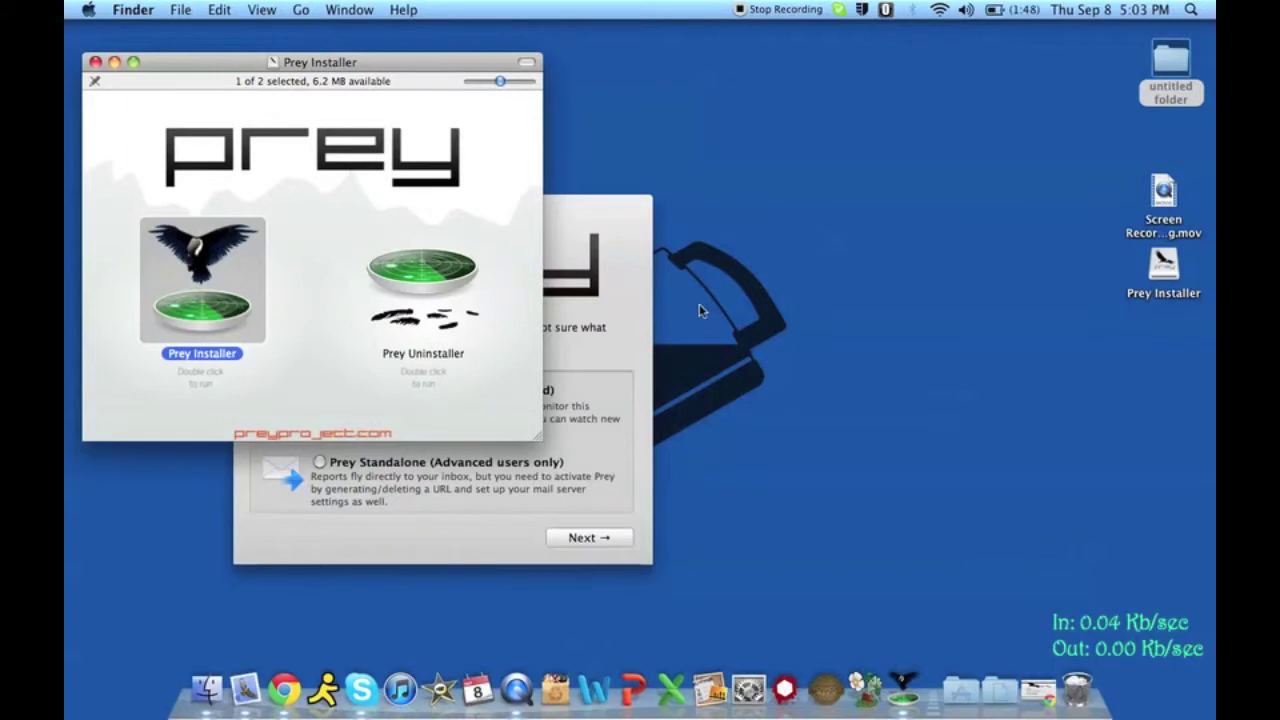
left_click(620, 323)
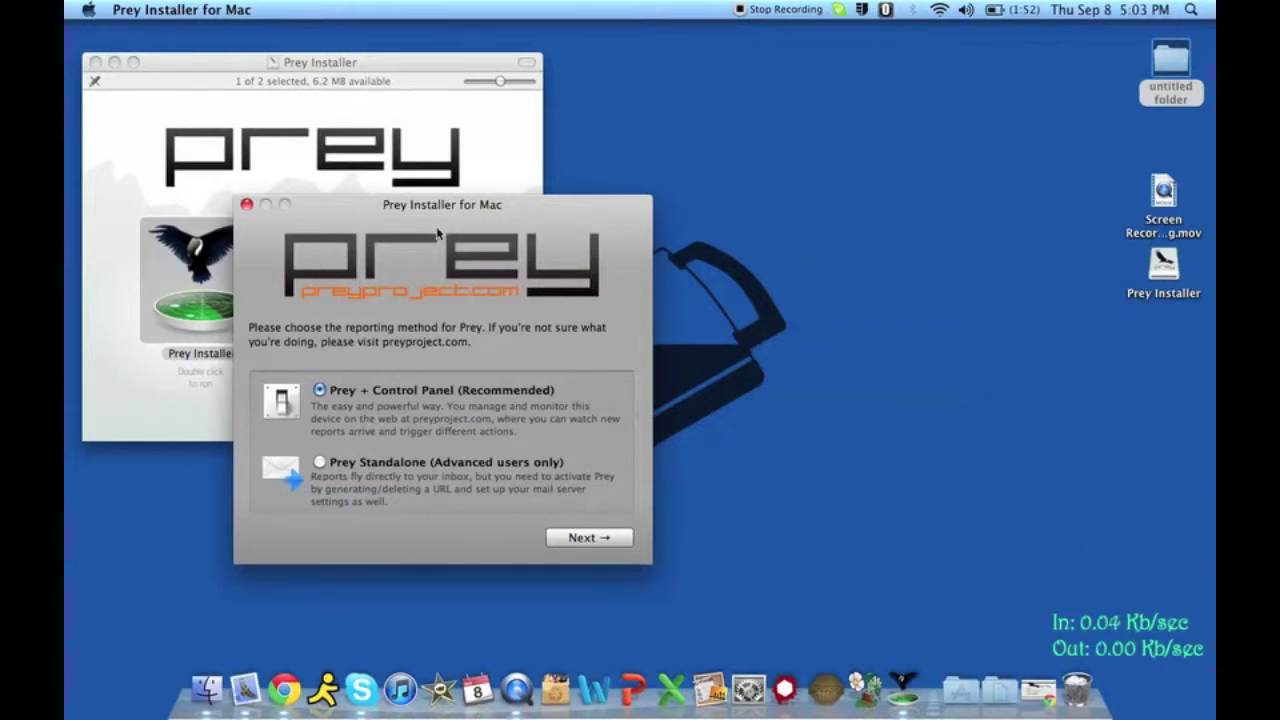
left_click_drag(444, 213, 767, 98)
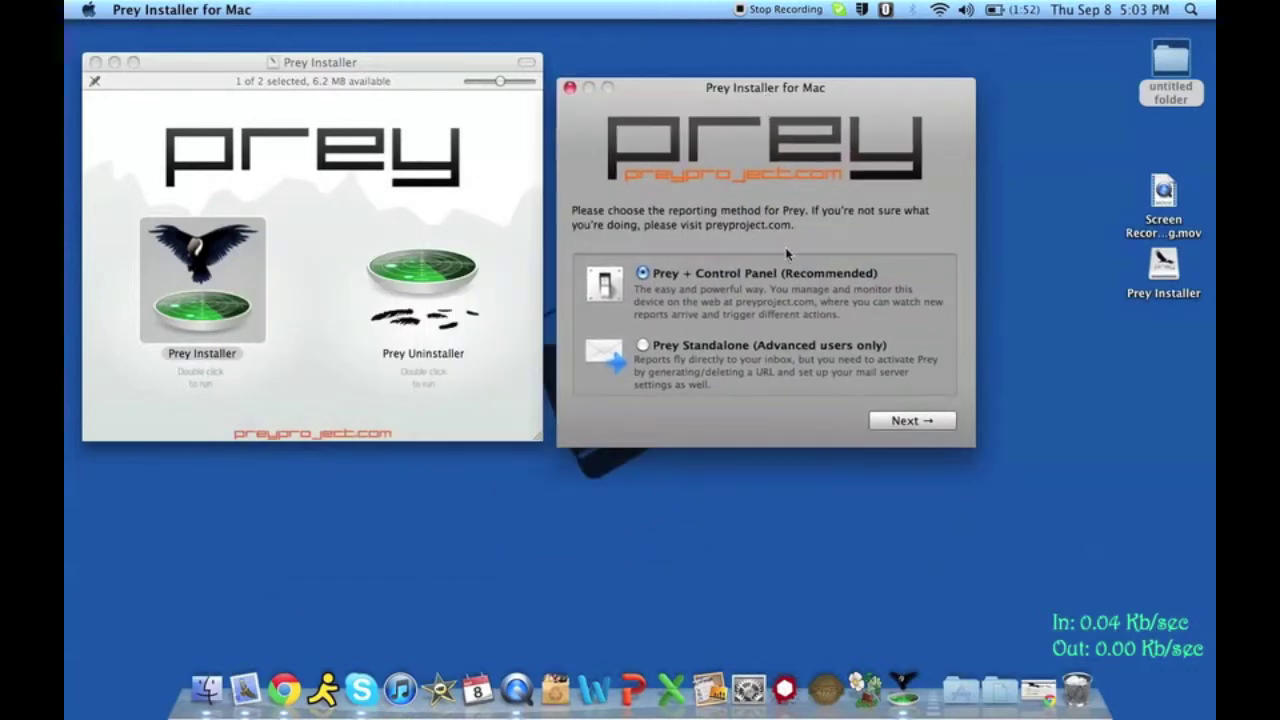
- Pick Prey + Control Panel (Recommended) instead of Prey Standalone as reporting method and continue
left_click(642, 346)
left_click(642, 273)
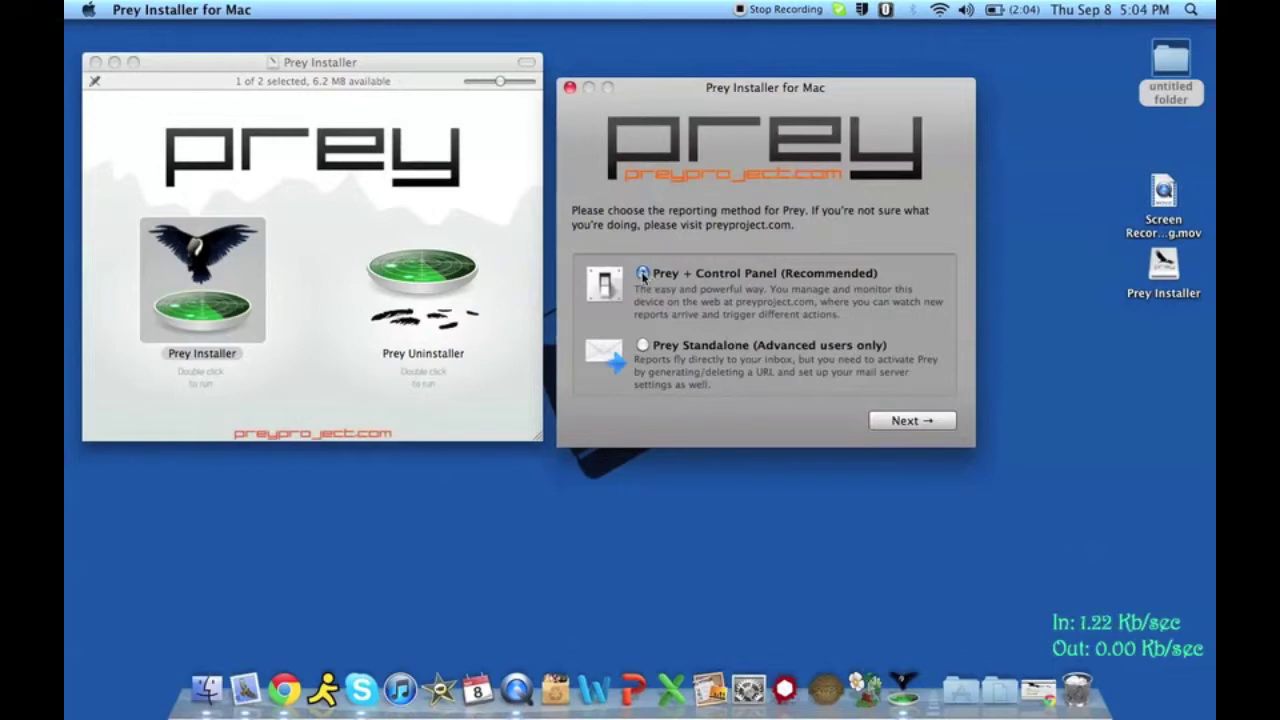
left_click(905, 421)
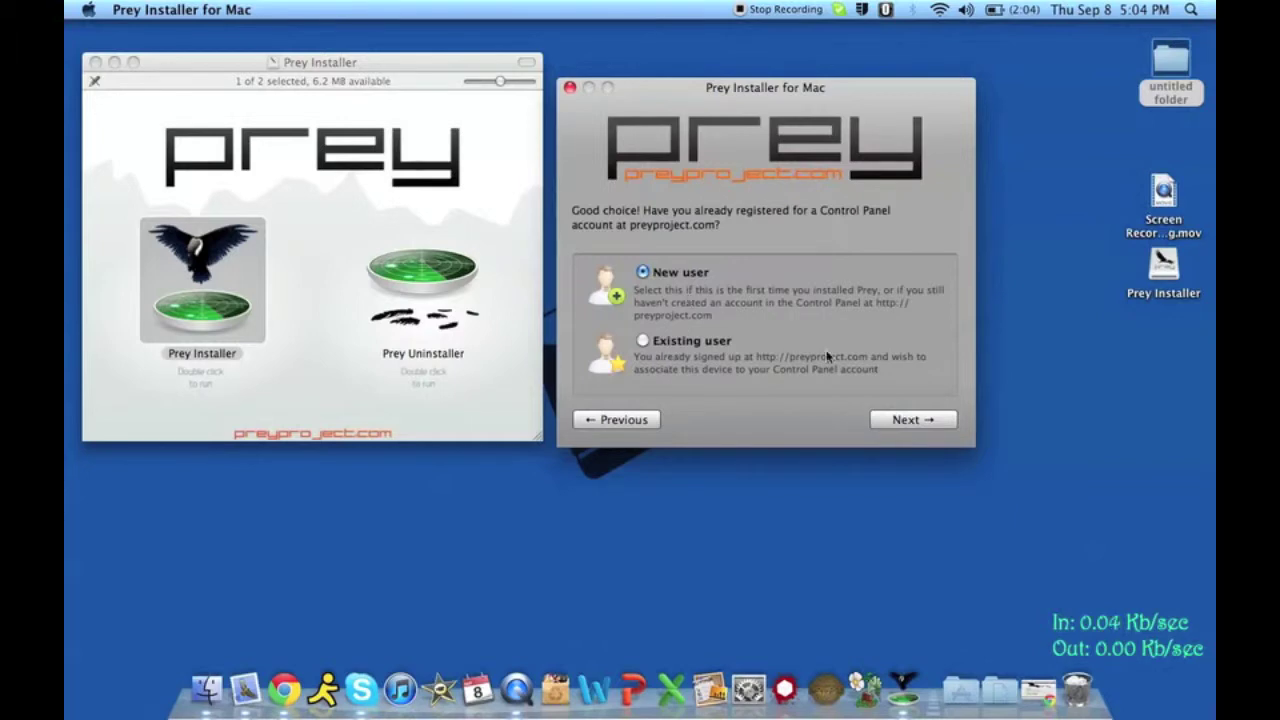
- Choose New user rather than Existing user and continue to the empty account form
left_click(642, 342)
left_click(644, 274)
left_click(911, 419)
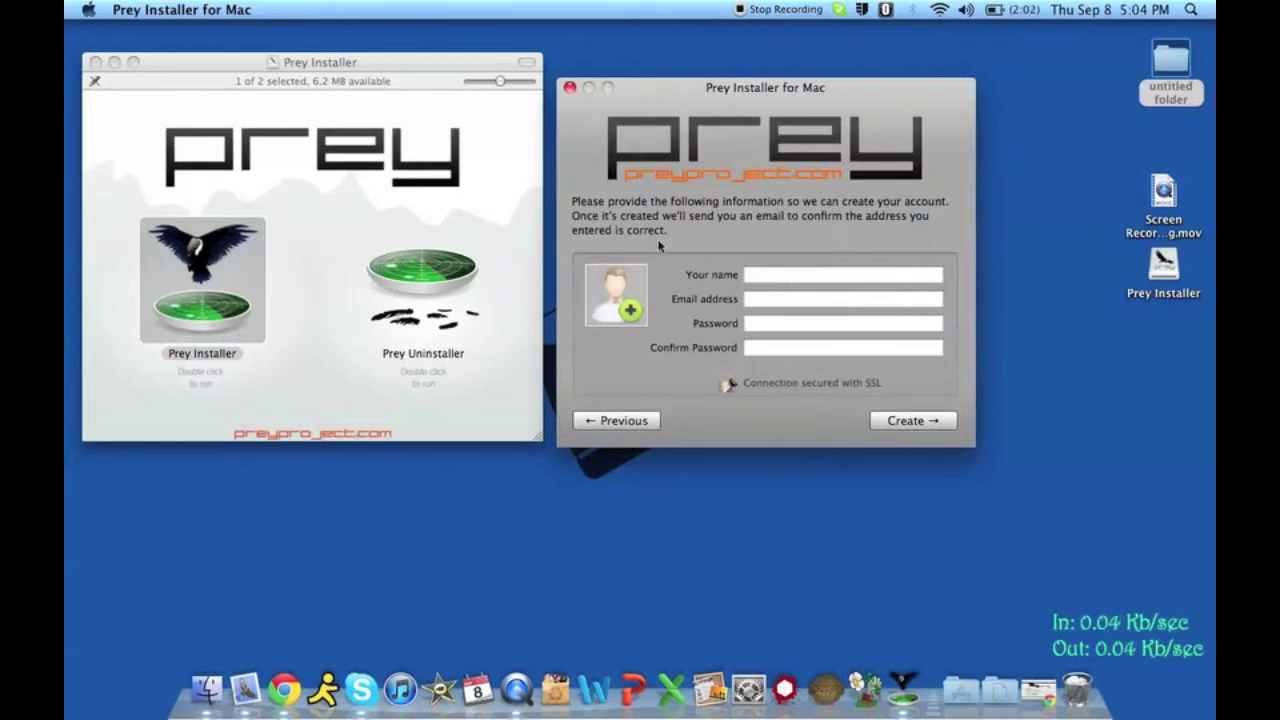
- Close the installer and Prey Installer disk windows, restore Chrome, and bring up the control panel login
left_click(569, 88)
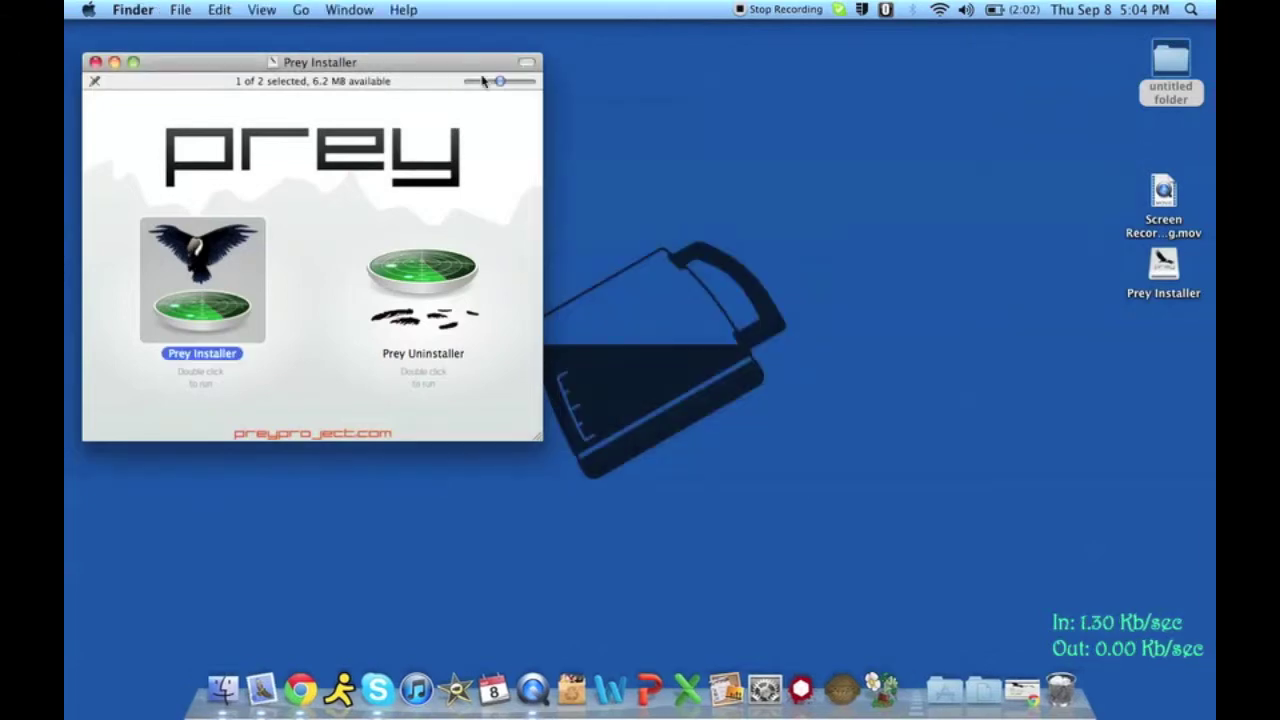
left_click(96, 62)
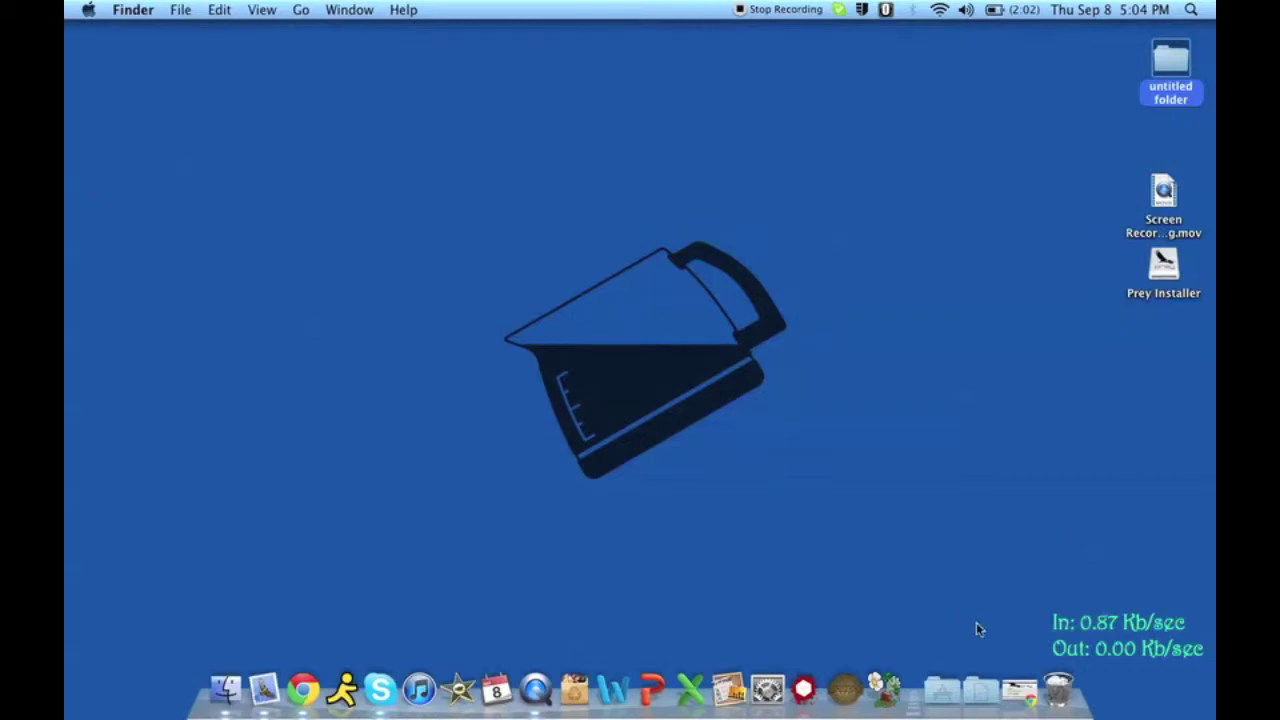
left_click(1020, 690)
left_click(1011, 124)
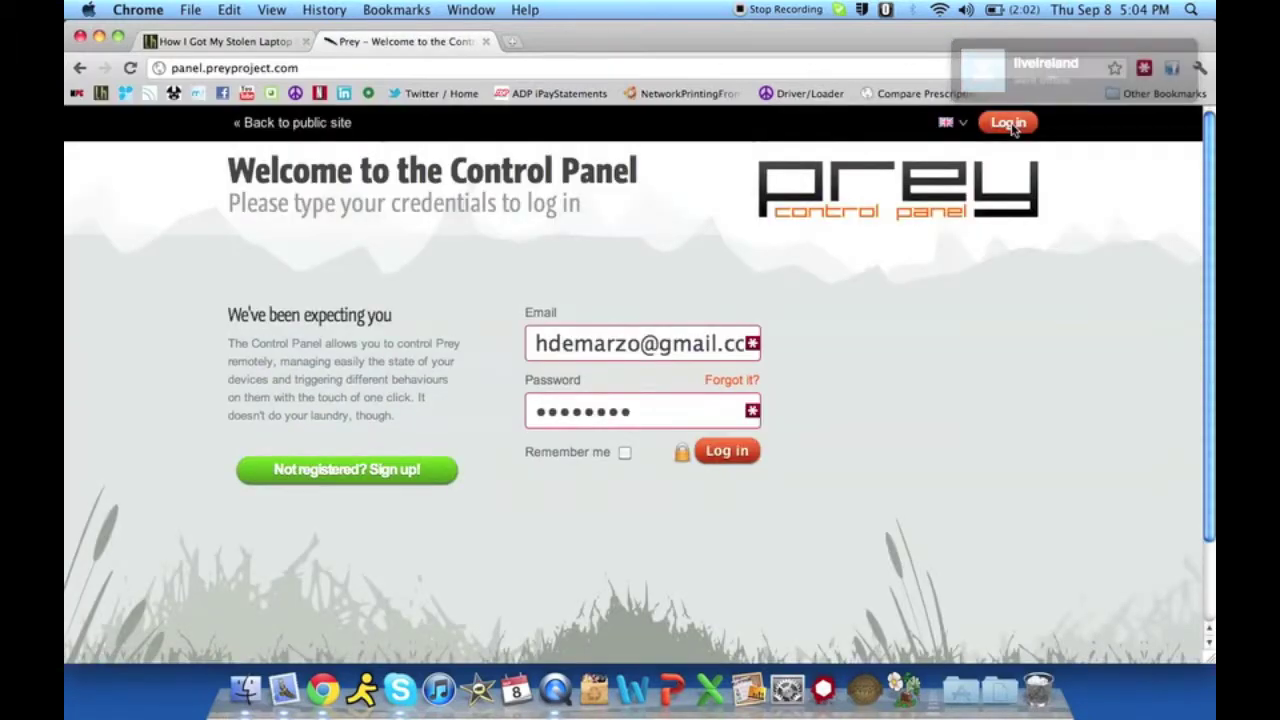
- Log in with the filled credentials, scroll the one-Mac devices list, and open Add new device
left_click(726, 454)
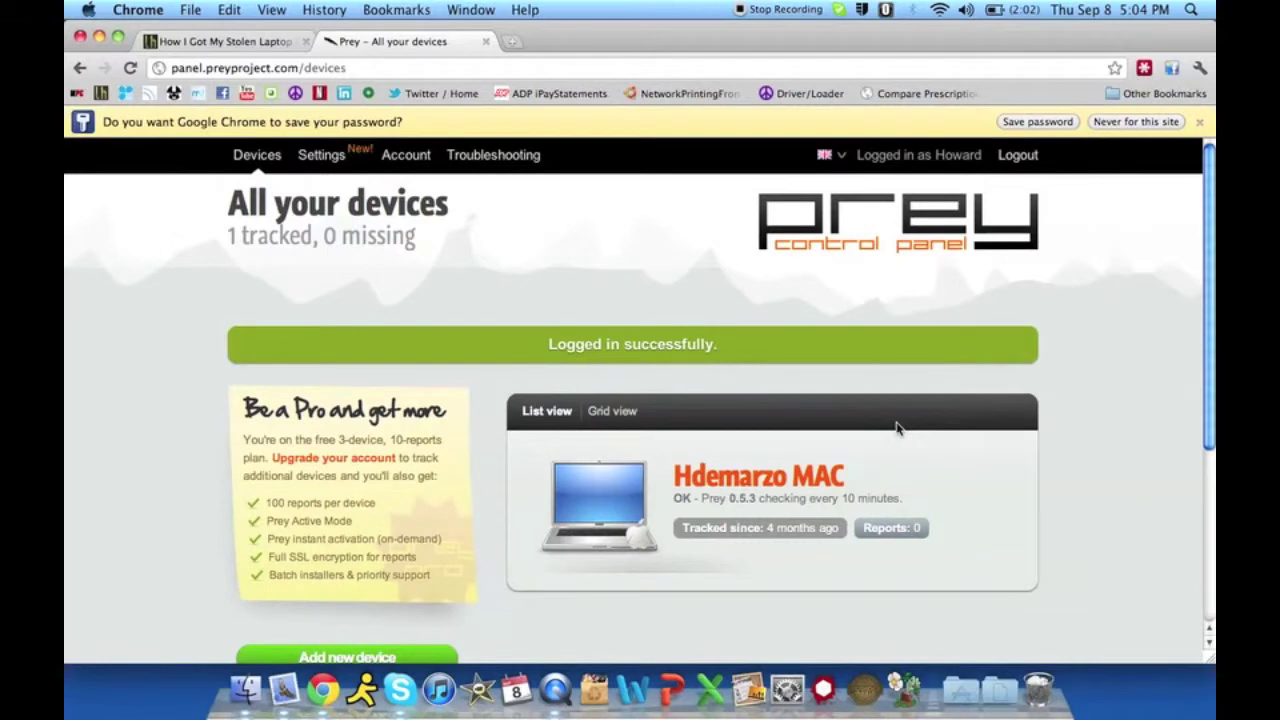
scroll(896, 428, "down", 3)
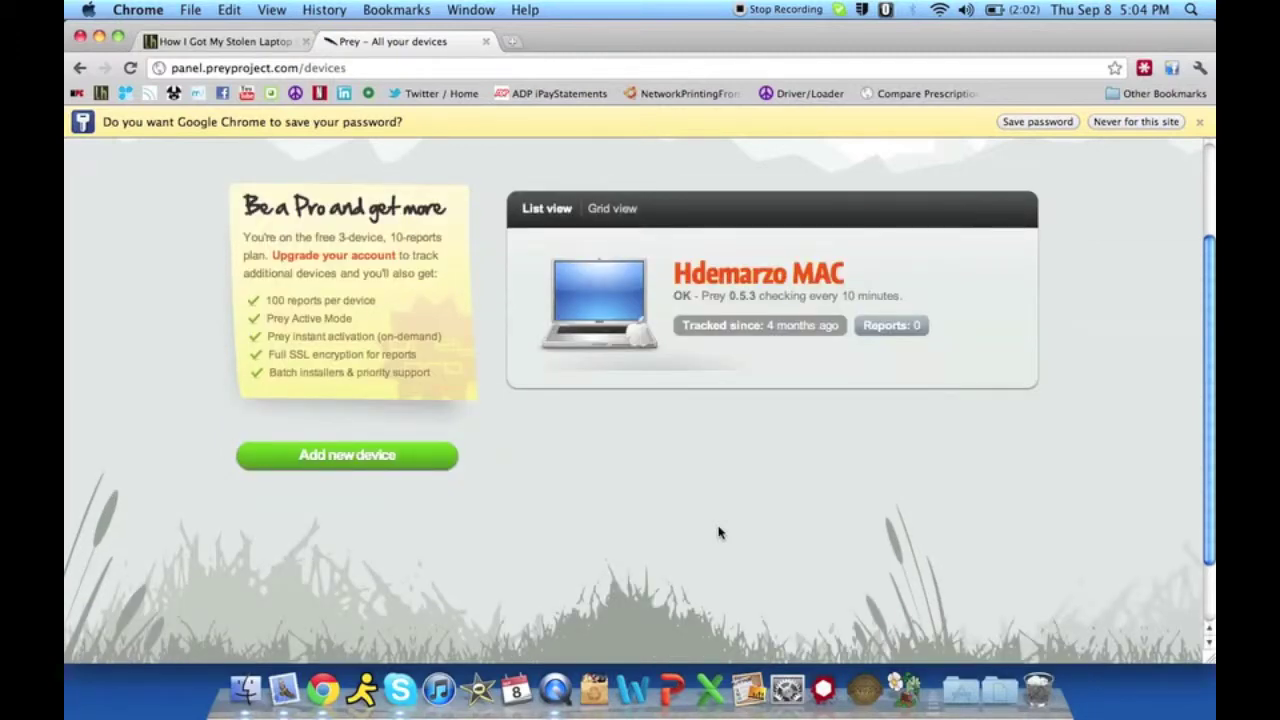
left_click(298, 457)
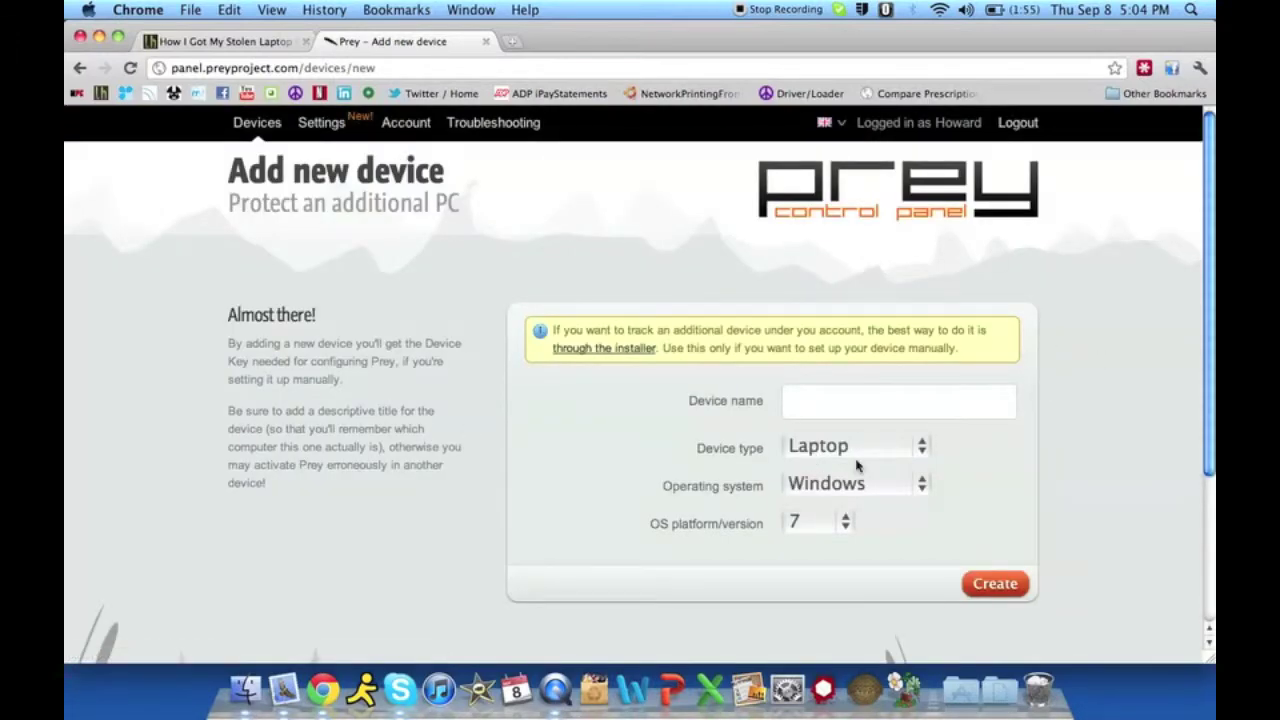
- Name the new device 'fuzzy bunny' and set its type to Laptop after trying Desktop and Tablet
left_click(857, 409)
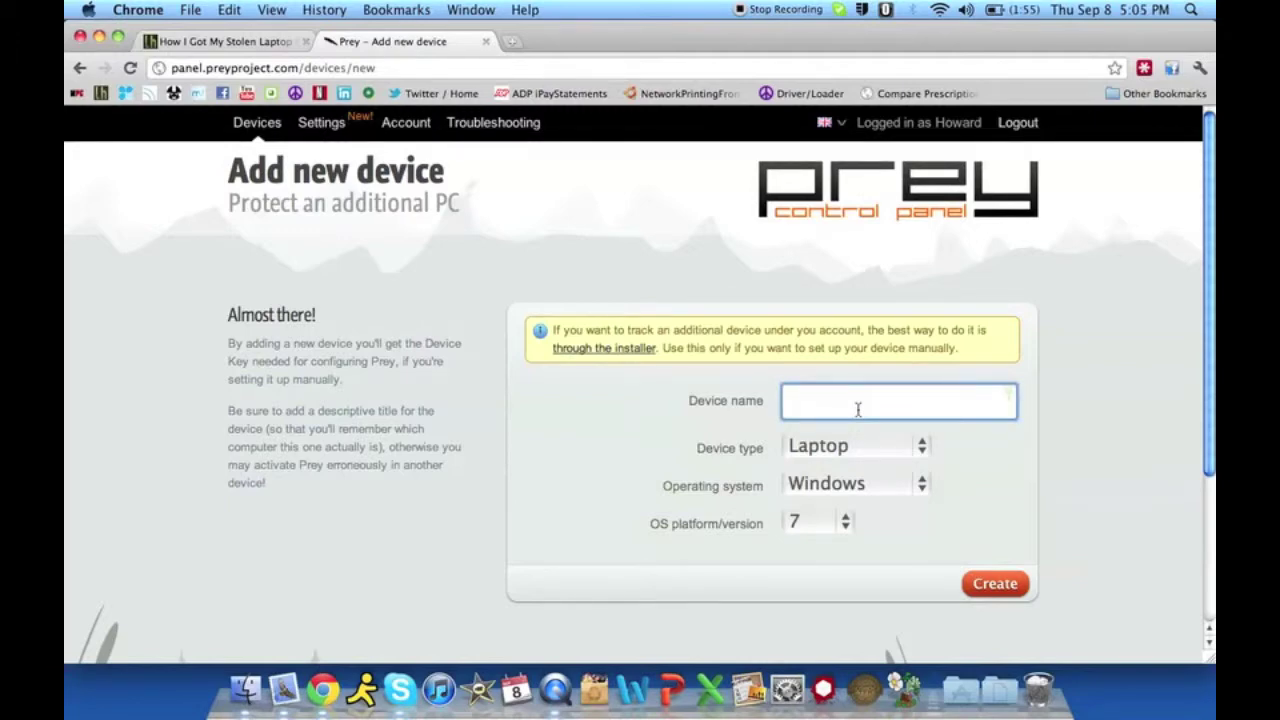
type("fuzzy bunny")
left_click(916, 443)
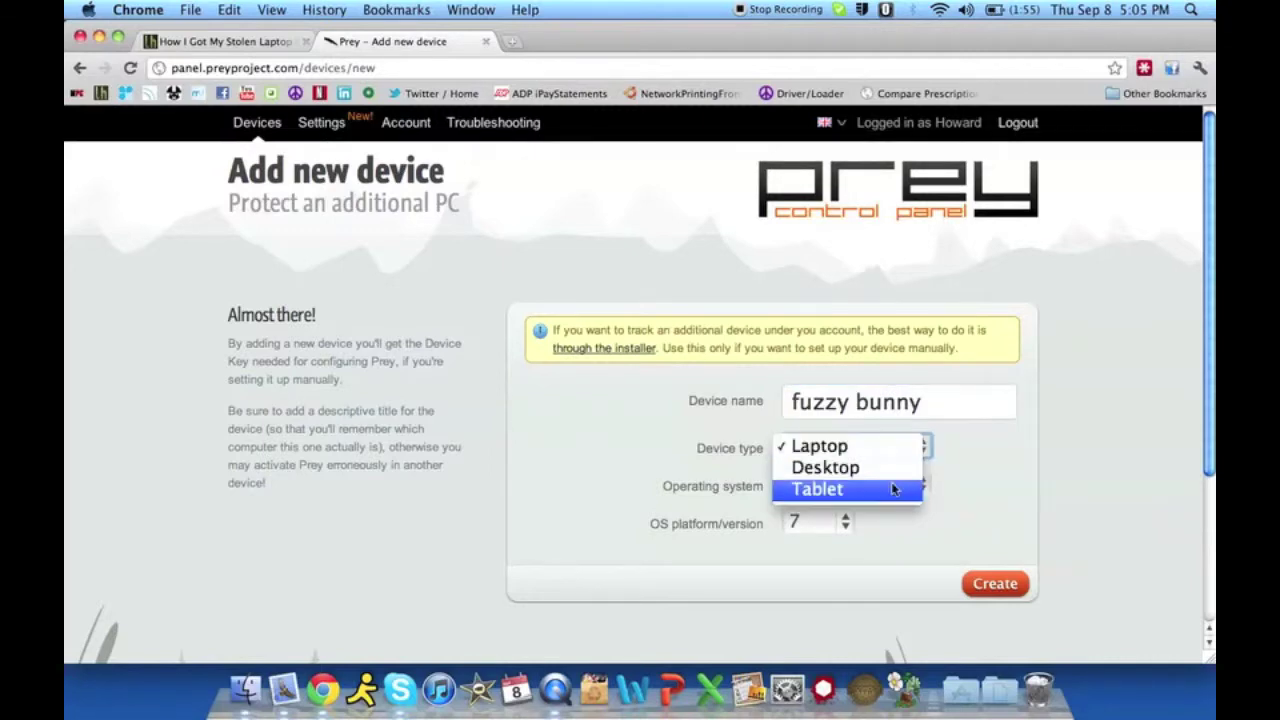
left_click(893, 477)
left_click(888, 450)
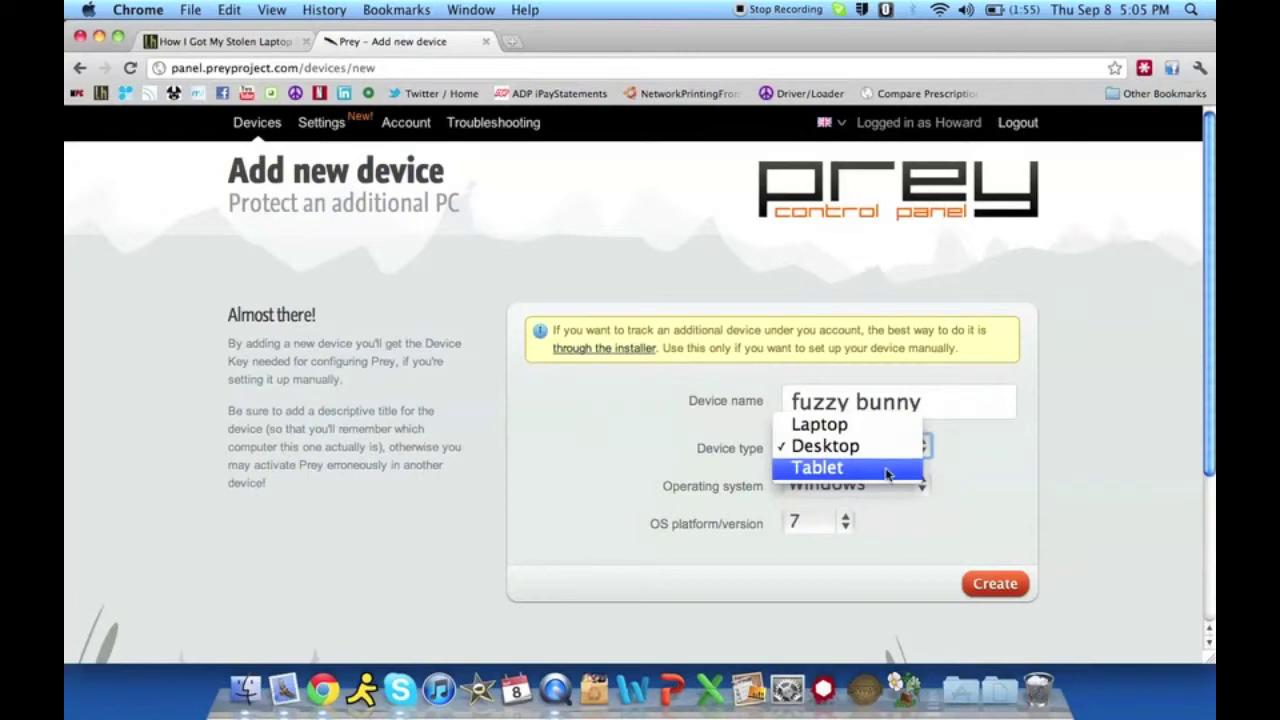
left_click(886, 476)
left_click(922, 447)
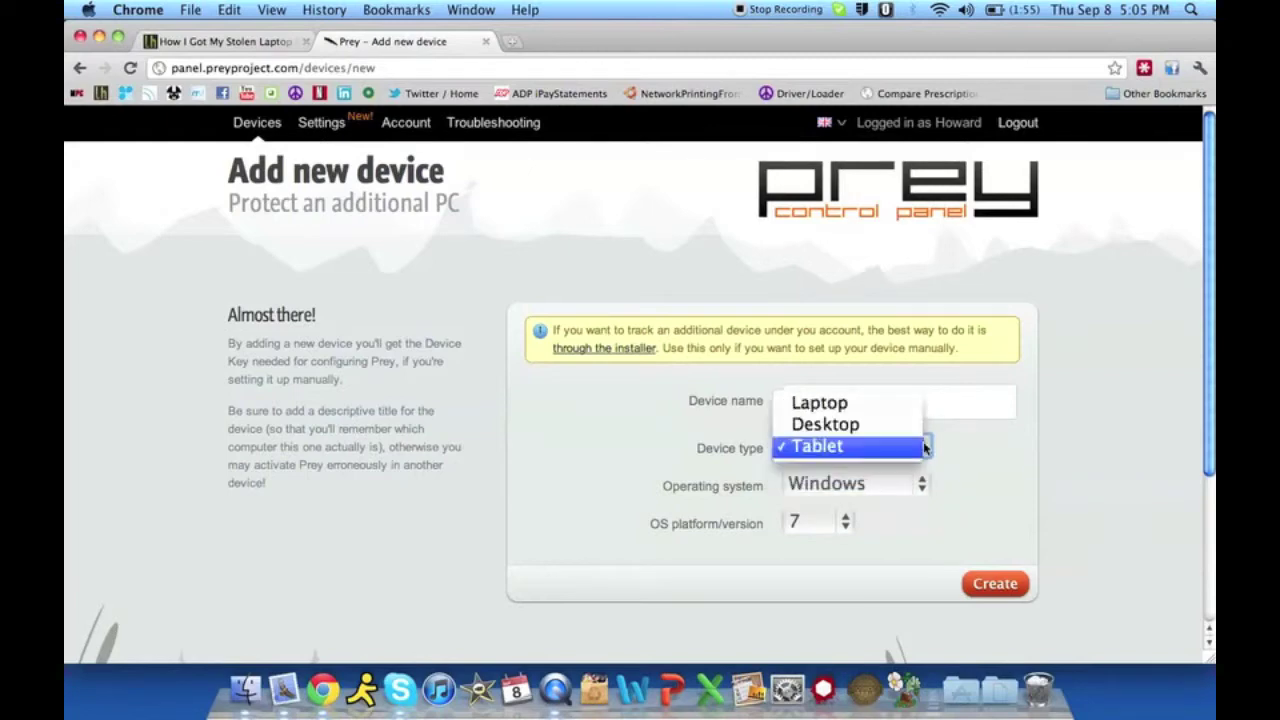
left_click(860, 403)
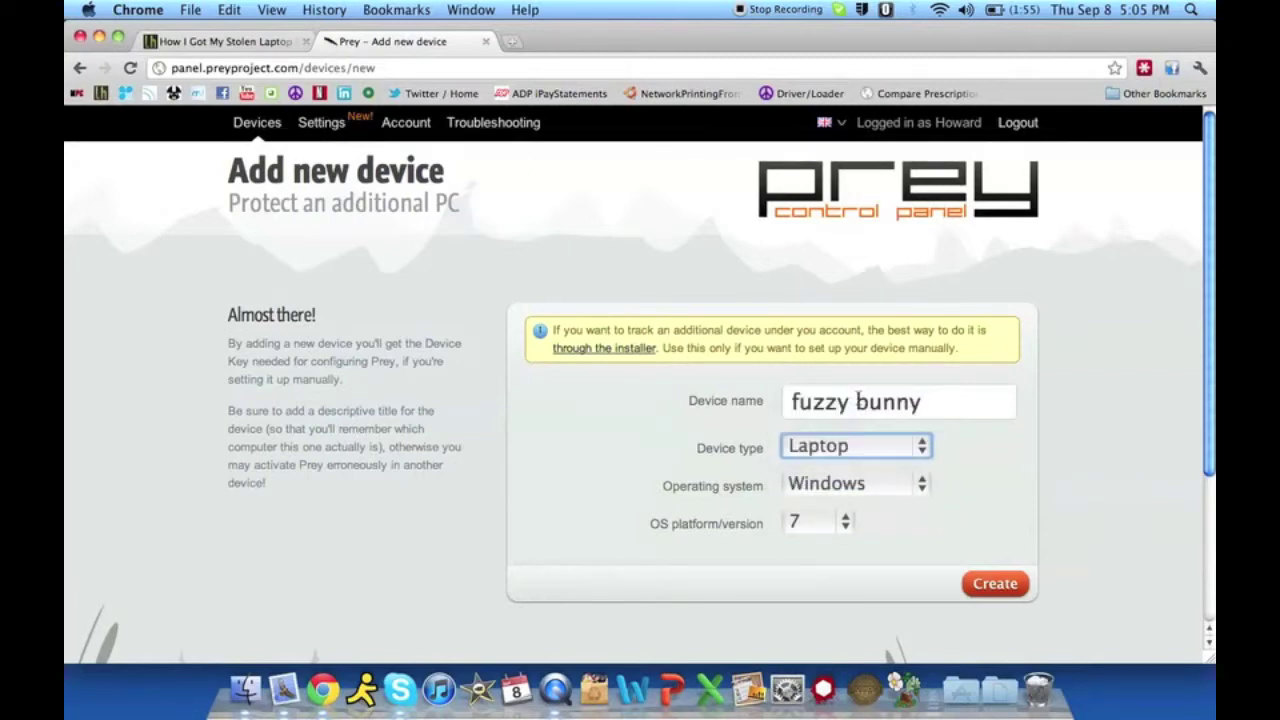
left_click(922, 484)
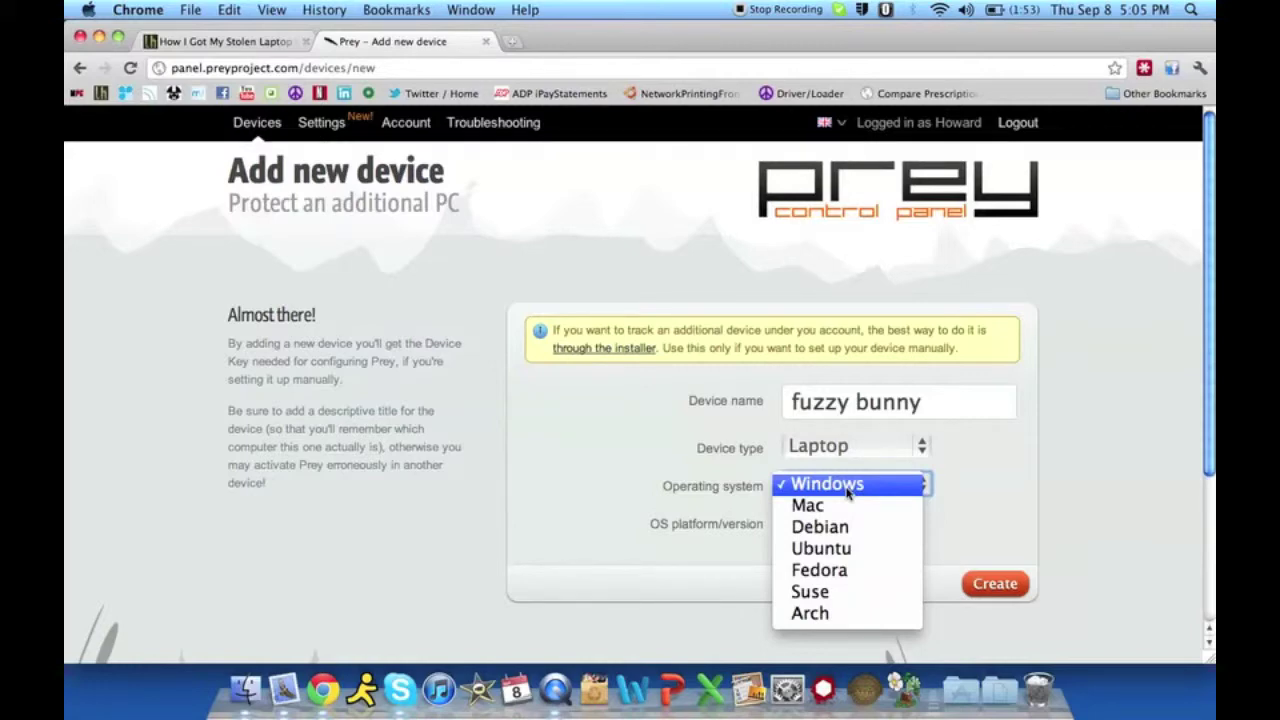
- Switch the operating system from Windows to Mac and review its versions, keeping Tiger (10.4)
left_click(1085, 390)
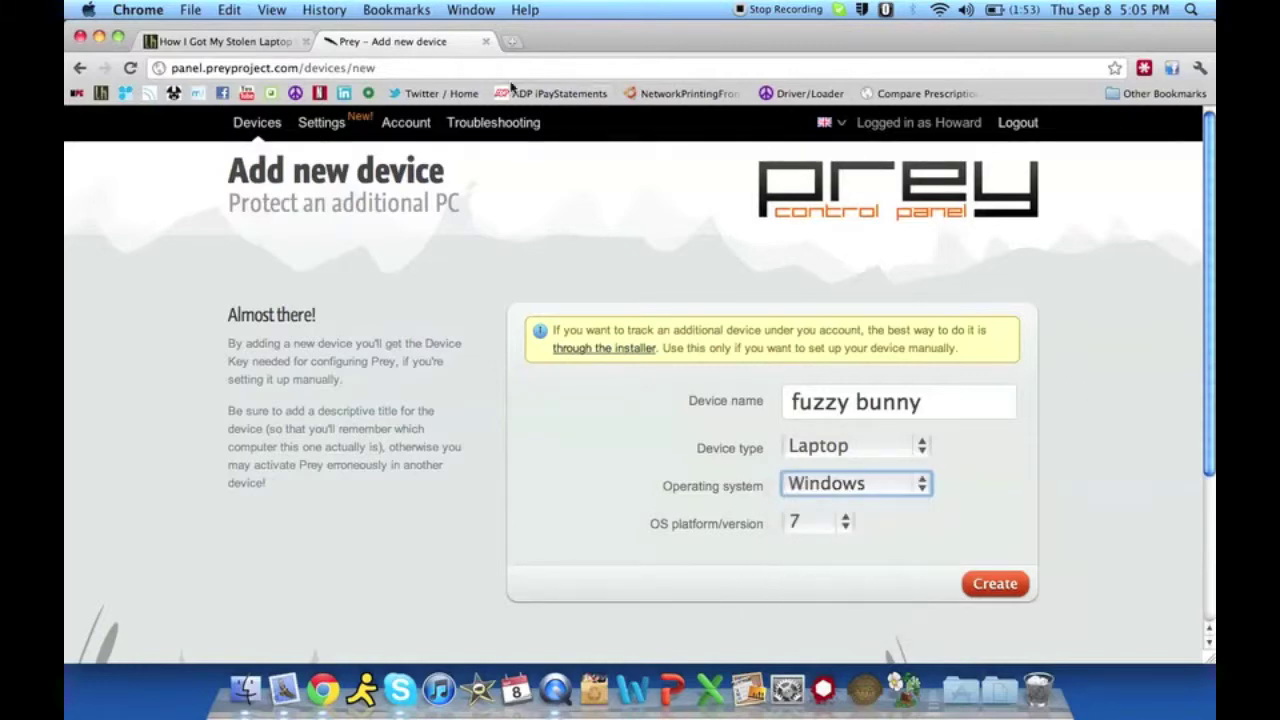
left_click(87, 10)
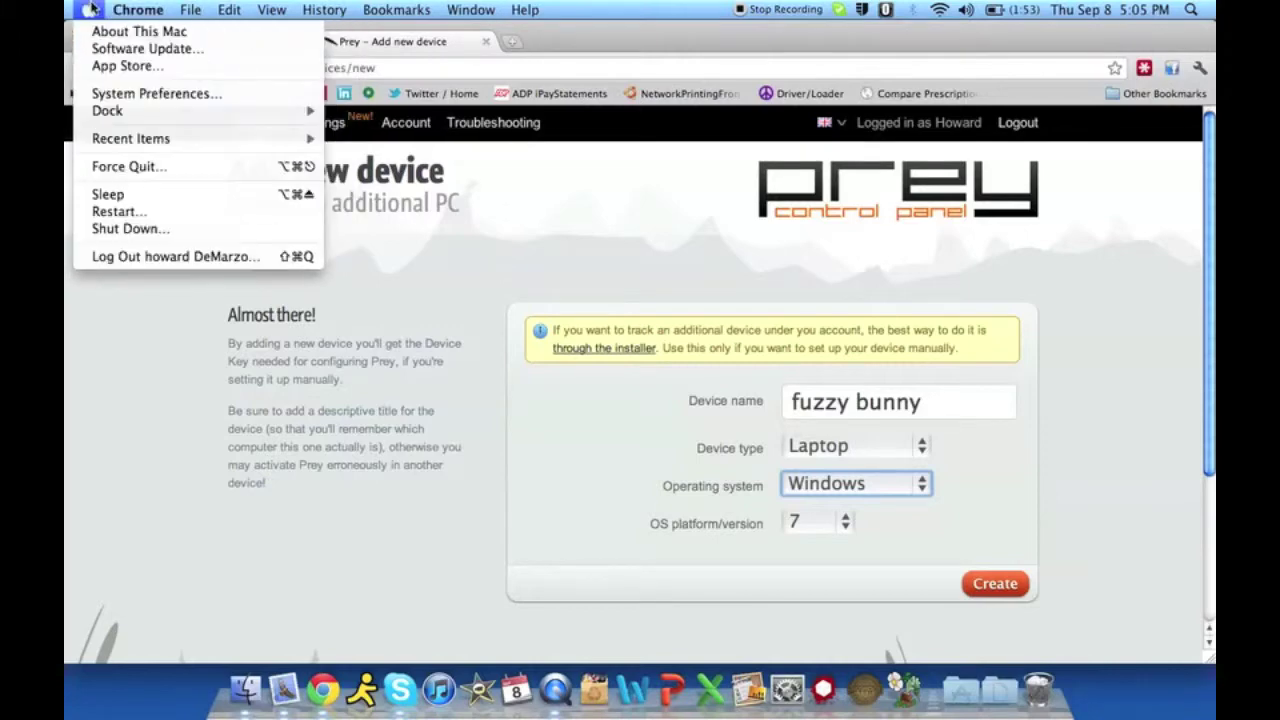
left_click(90, 10)
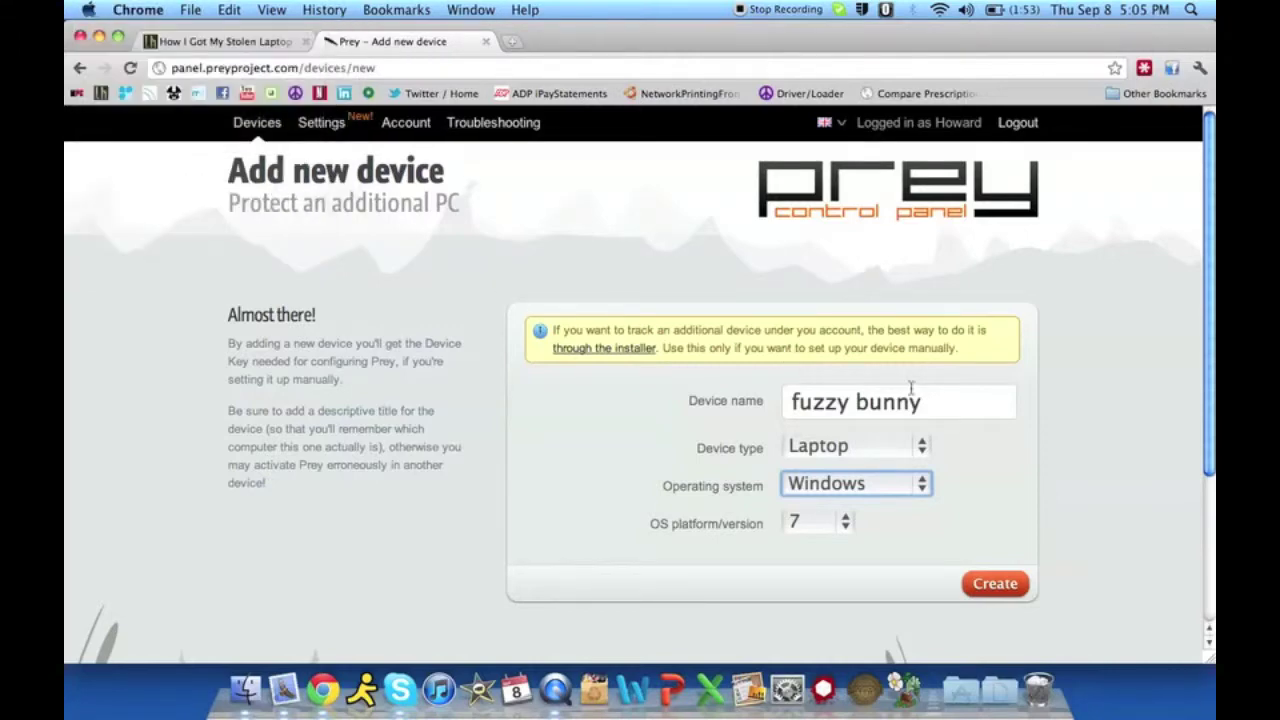
left_click(870, 484)
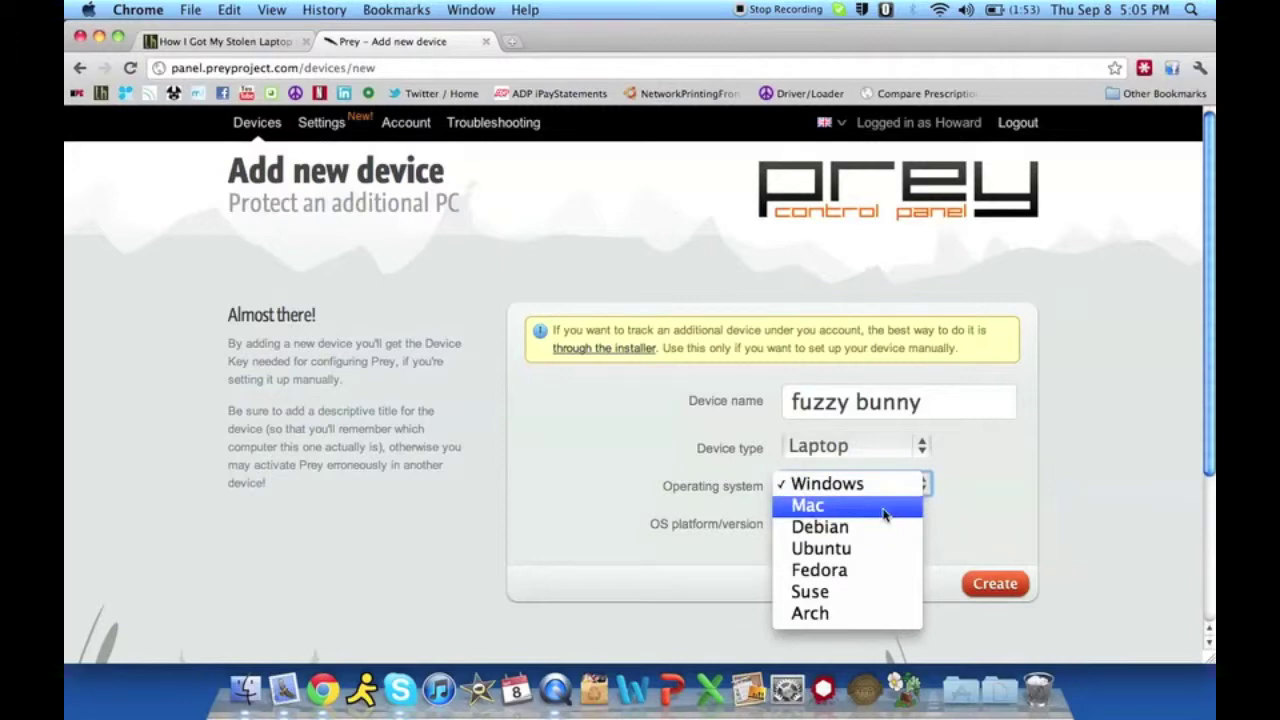
left_click(892, 506)
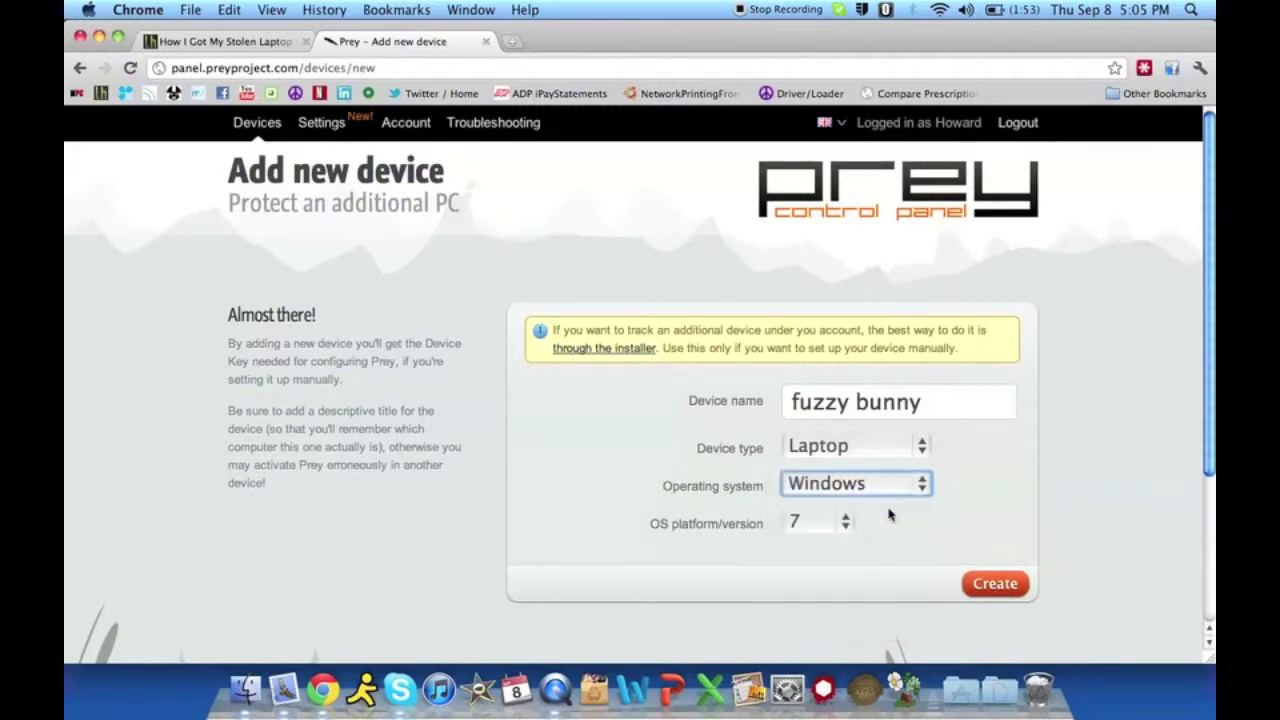
left_click(958, 526)
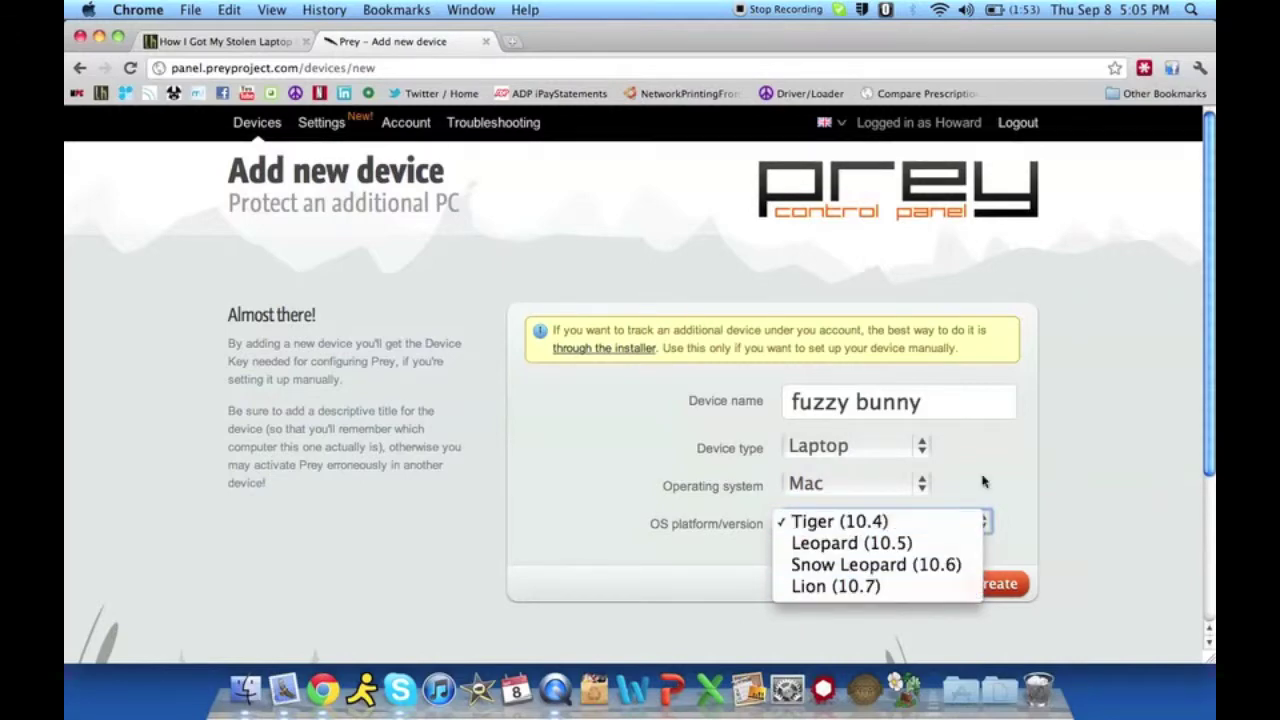
left_click(1015, 458)
- Switch the operating system back to Windows and review its versions, keeping 7
left_click(928, 483)
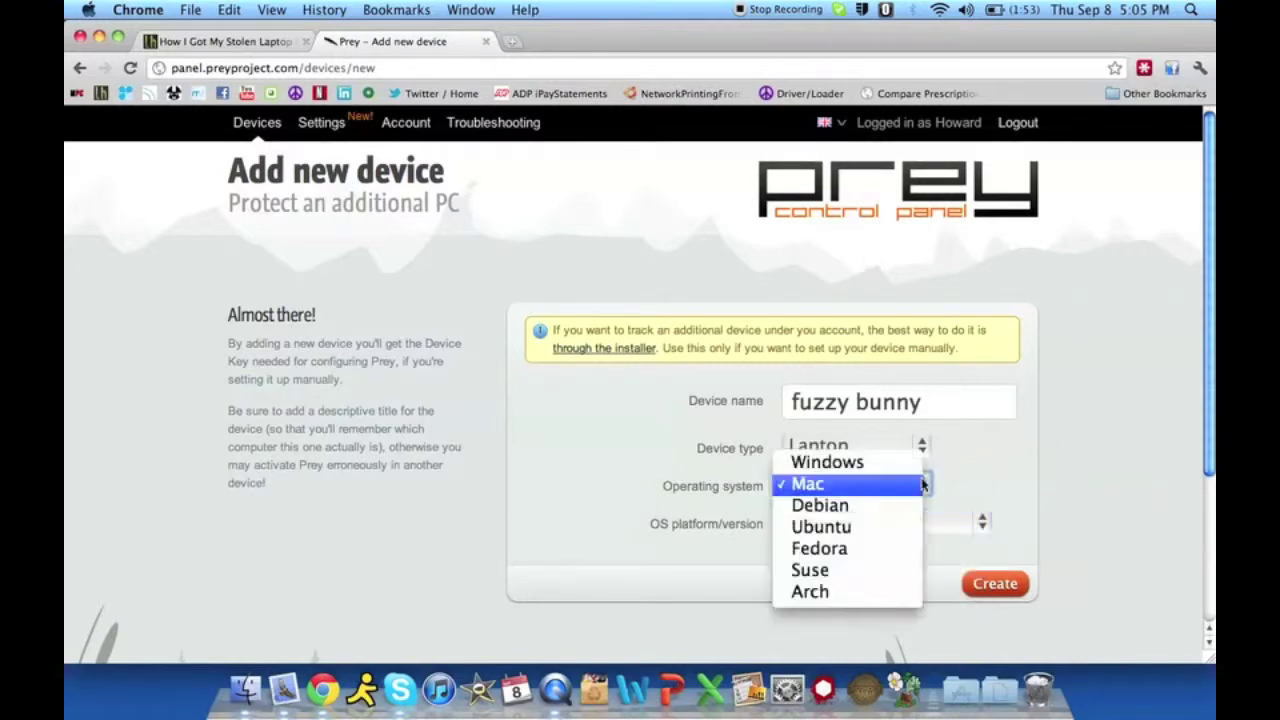
left_click(920, 459)
left_click(856, 526)
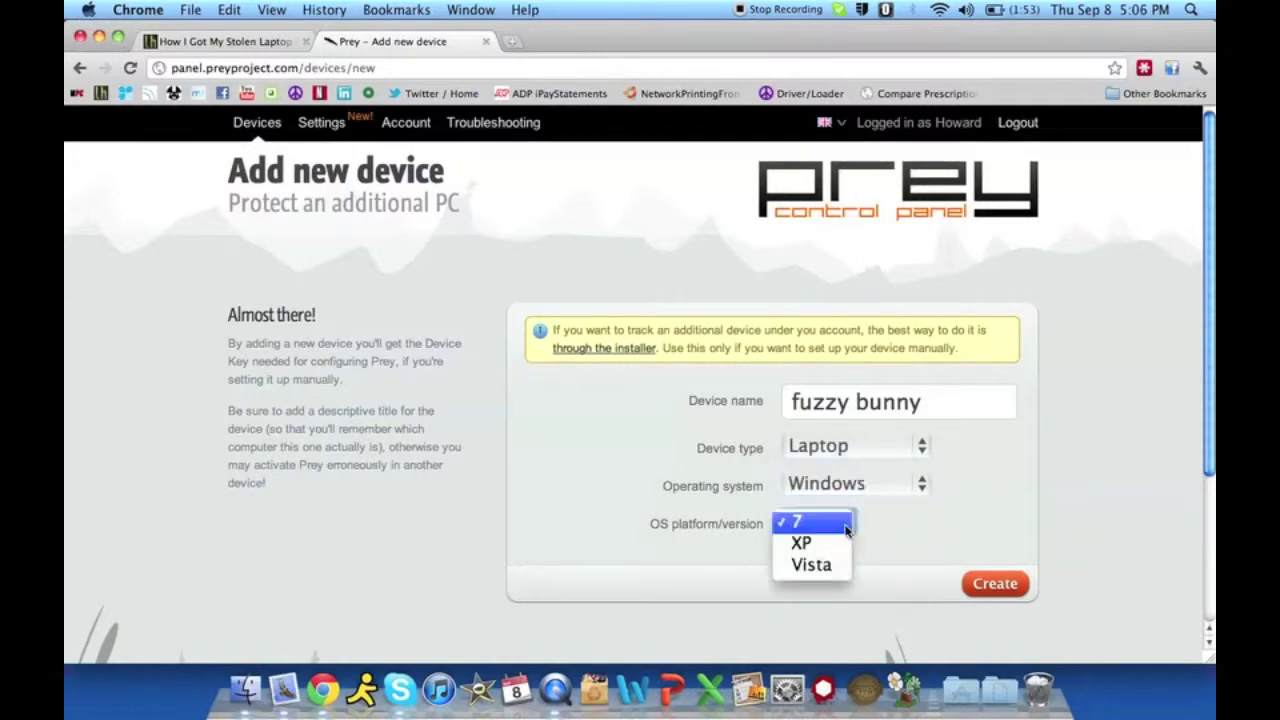
left_click(922, 549)
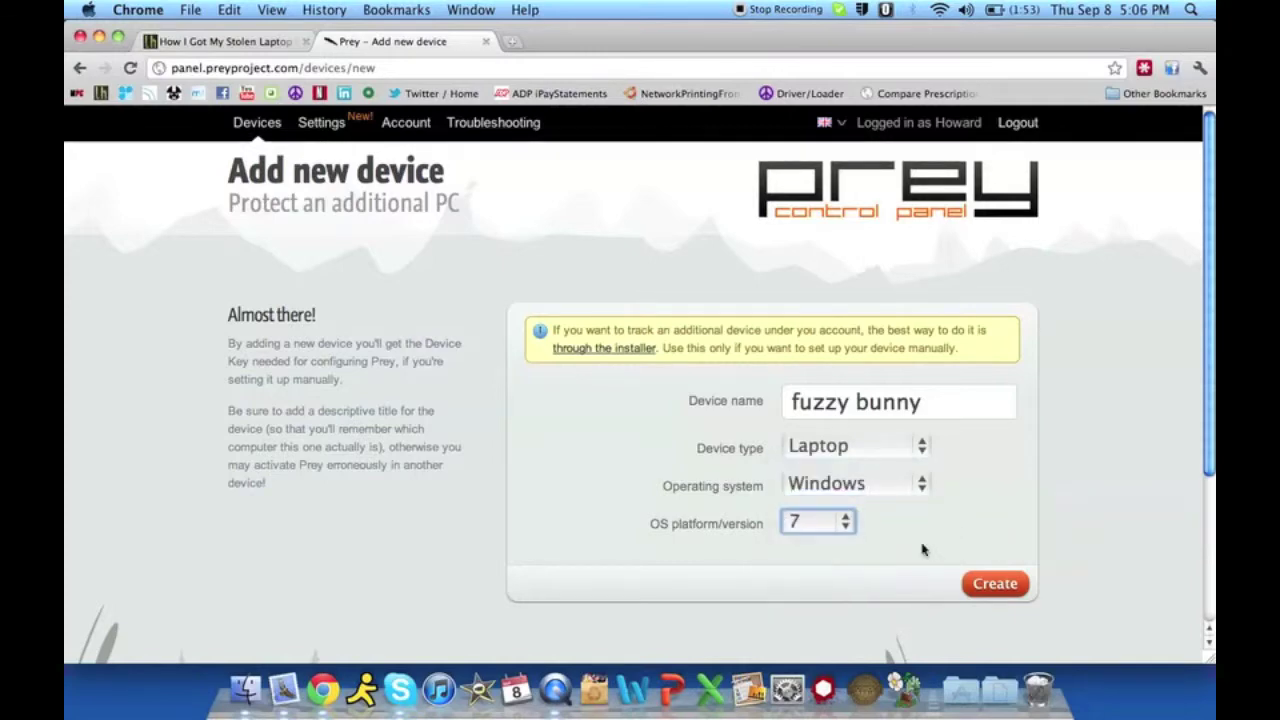
- Try Ubuntu as the operating system, keeping Karmic (9.10) as its version
left_click(907, 492)
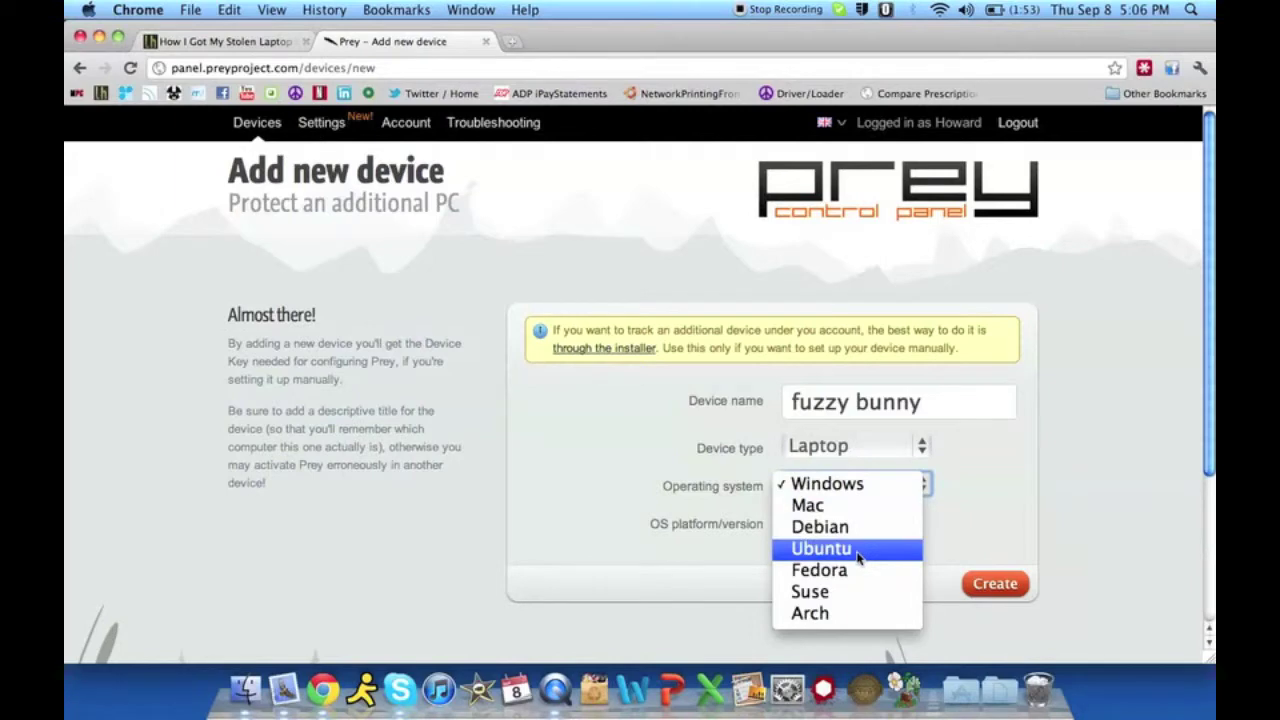
left_click(858, 550)
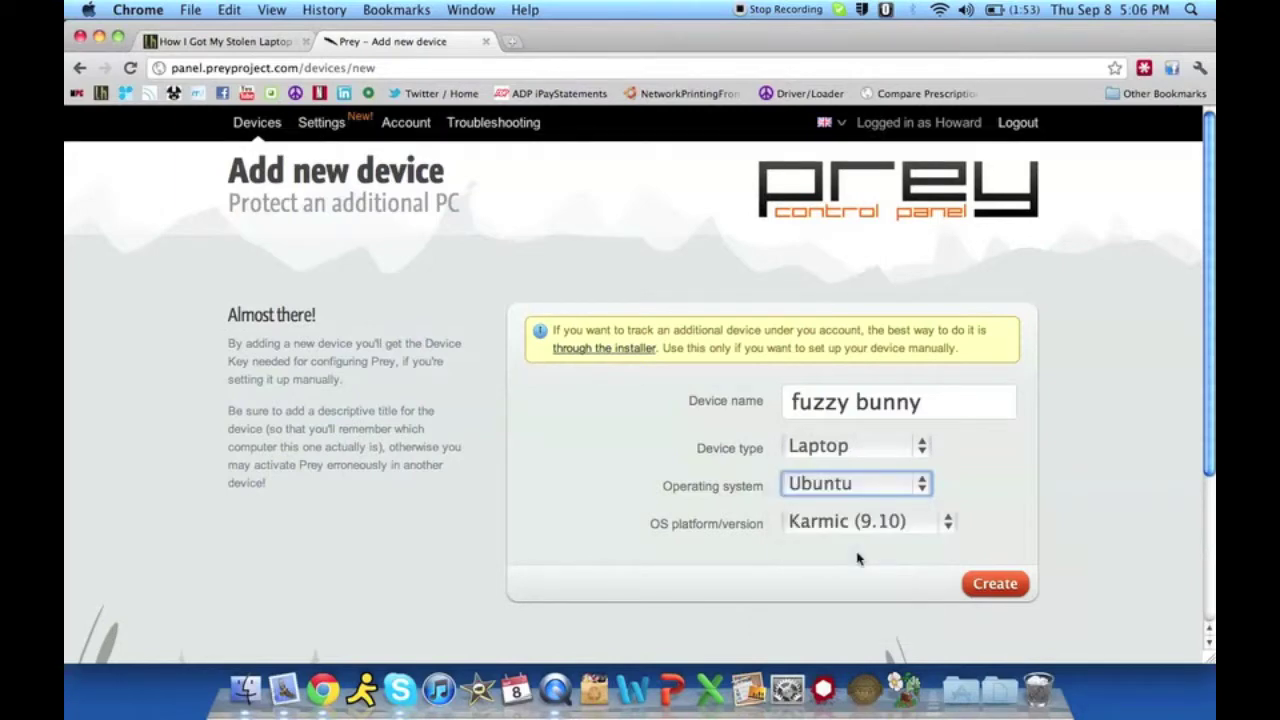
left_click(949, 522)
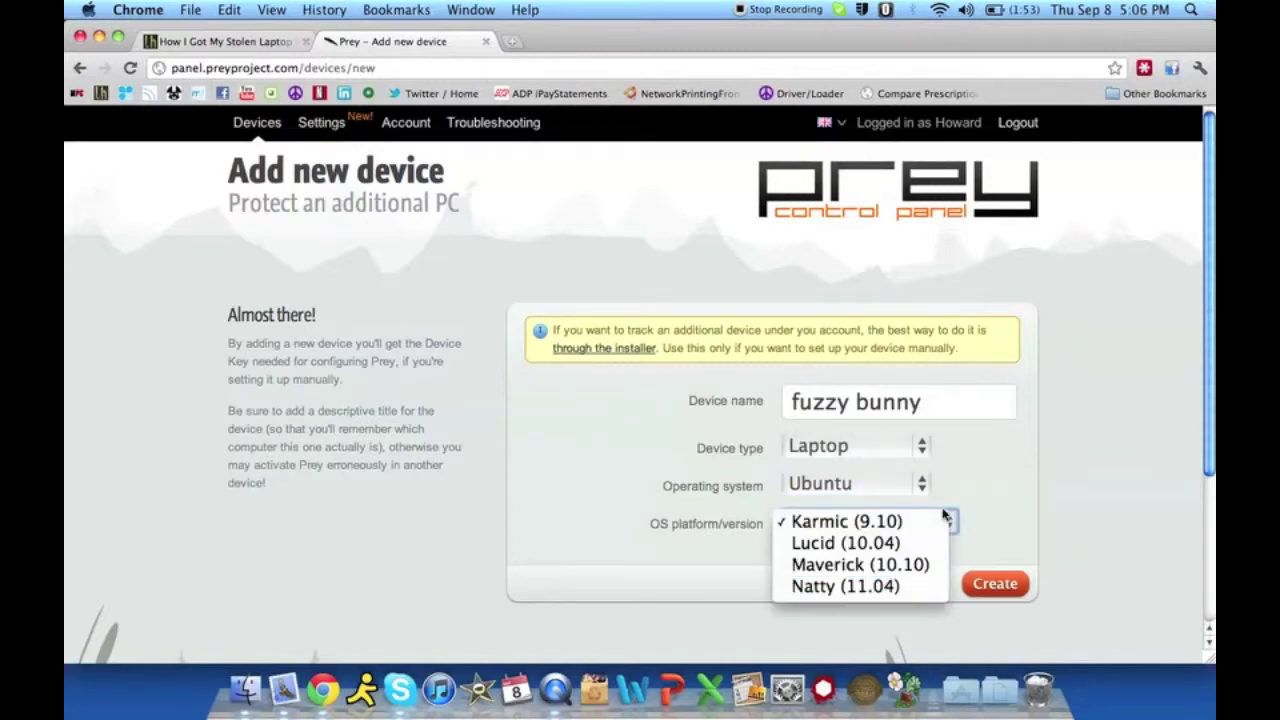
left_click(971, 491)
- Return the operating system to Mac and check its version list, with Tiger (10.4) current
left_click(919, 484)
left_click(900, 440)
left_click(917, 530)
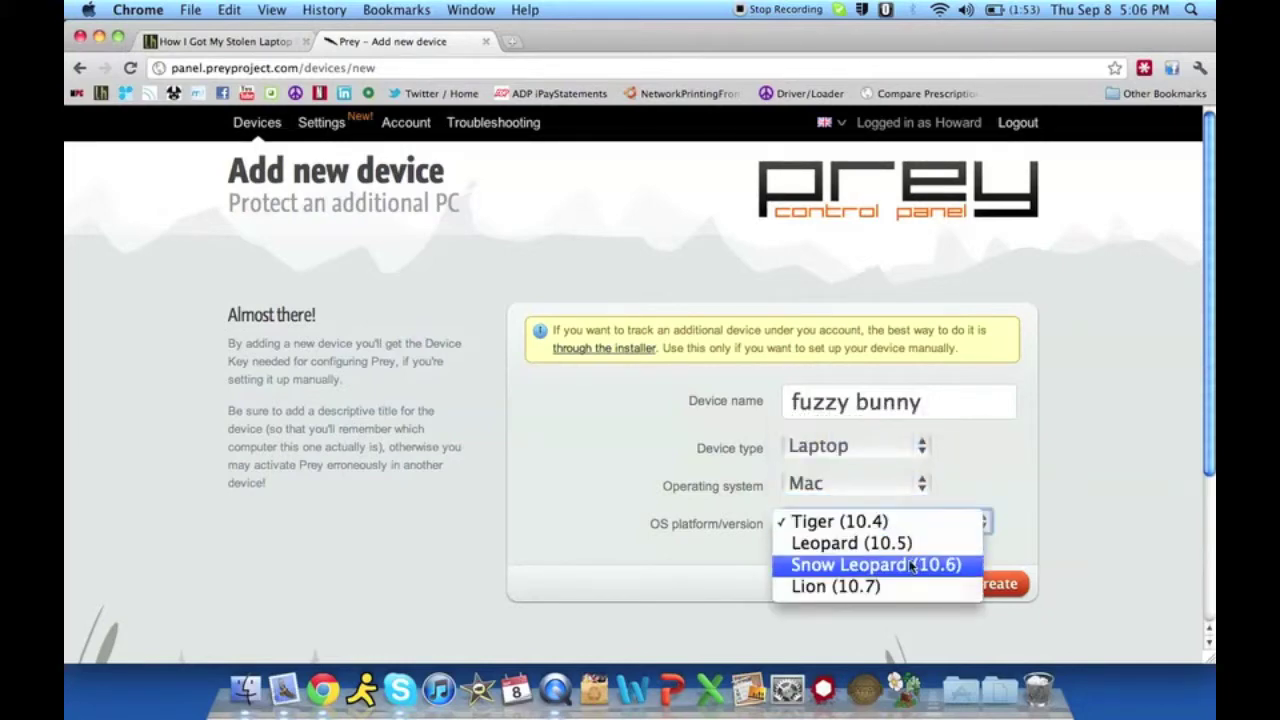